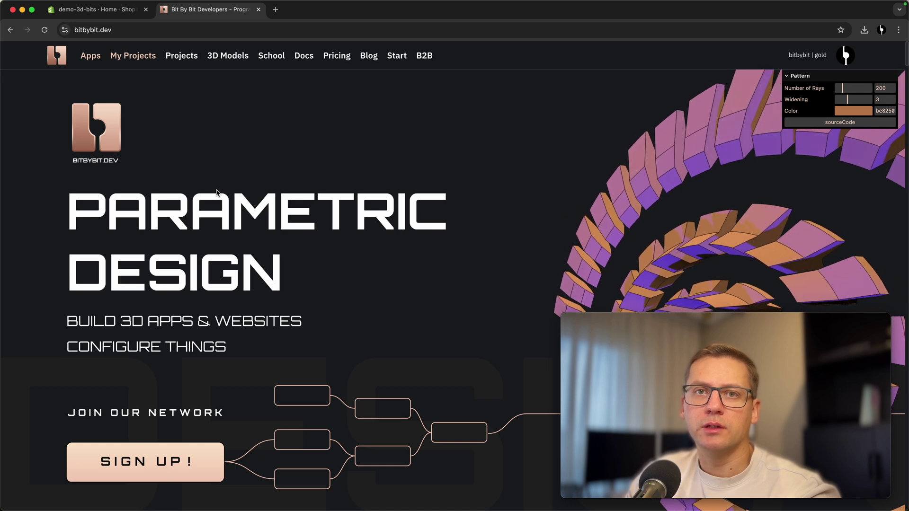
Browse the public projects and open Baskets Gaussian Splatting to find its Baskets 3DGS script
click(179, 60)
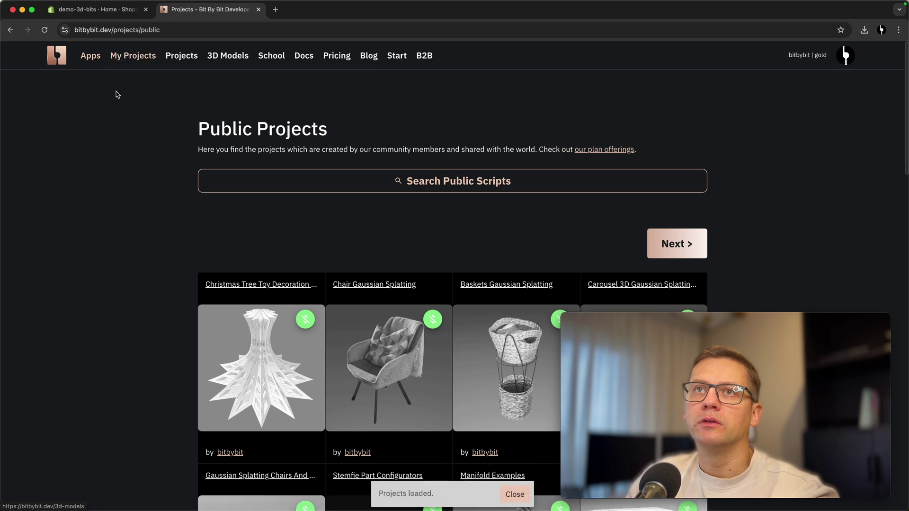
scroll(318, 124, down, 5)
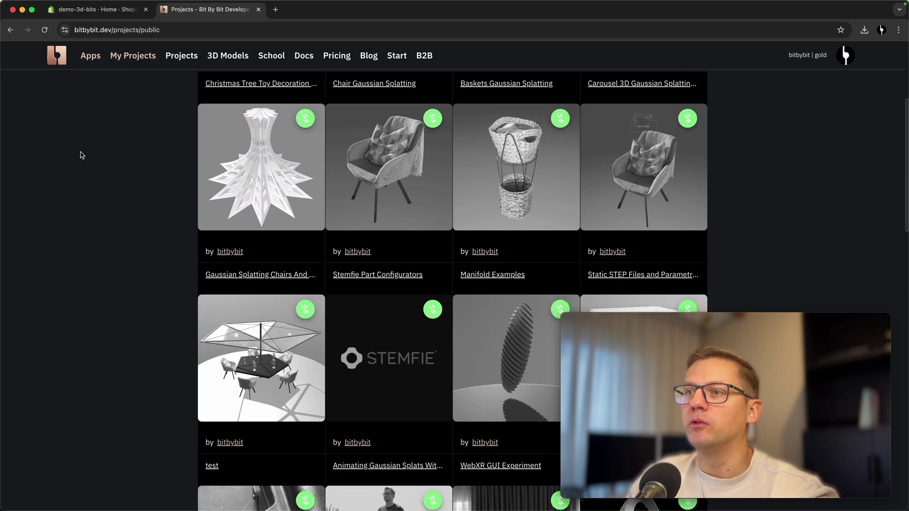
scroll(81, 154, up, 2)
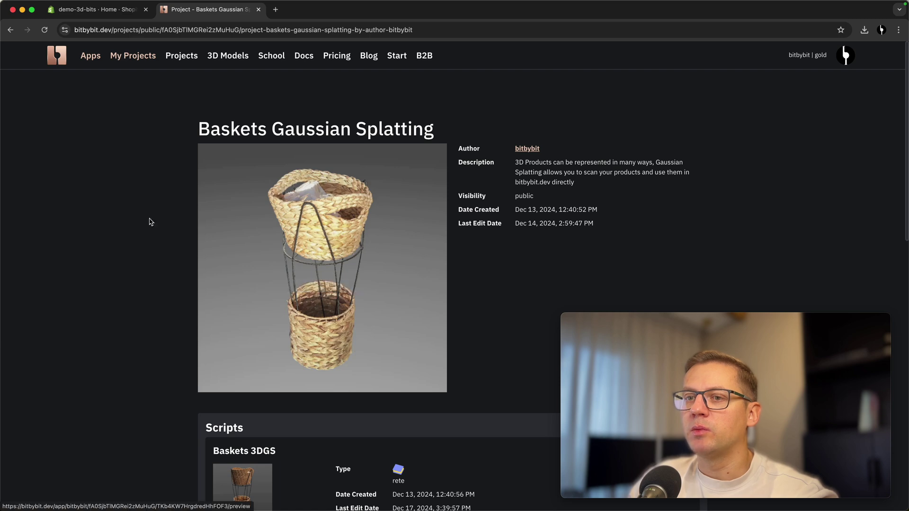
scroll(148, 219, down, 4)
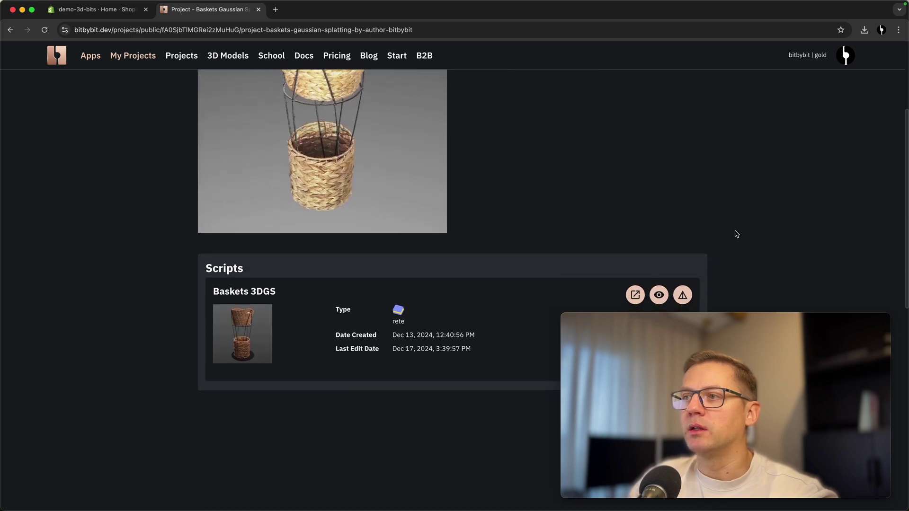
Preview the Baskets 3DGS script in 3D, and return to the project page
click(659, 294)
scroll(660, 280, down, 1)
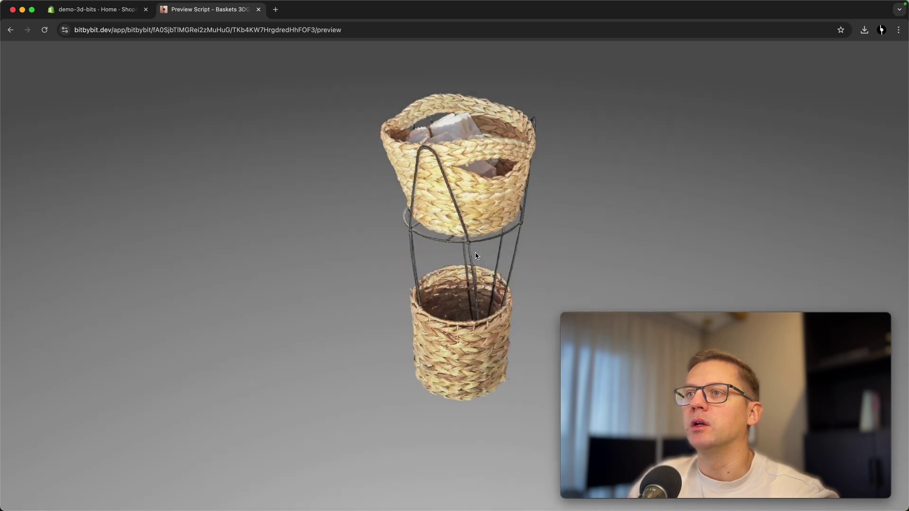
key(super+bracketleft)
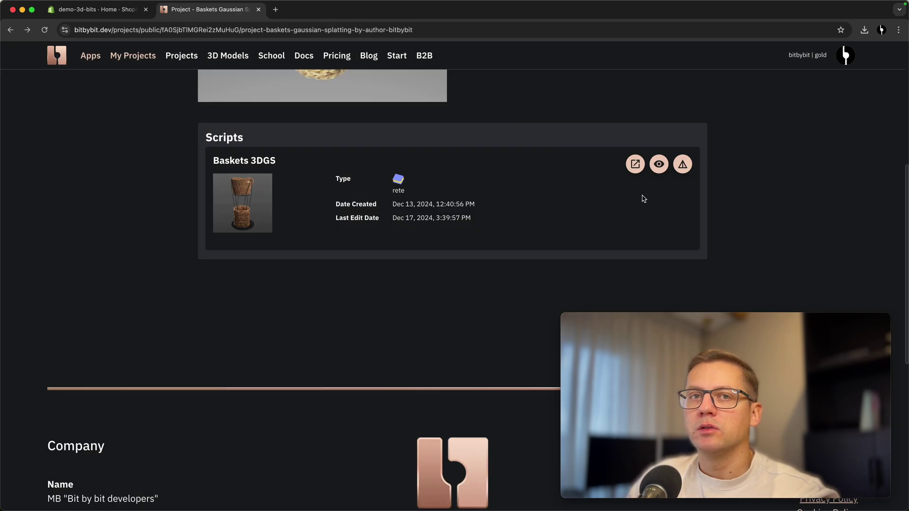
Open the Baskets 3DGS script in the node editor, run it, and swap the canvas to show the 3D scene
click(635, 166)
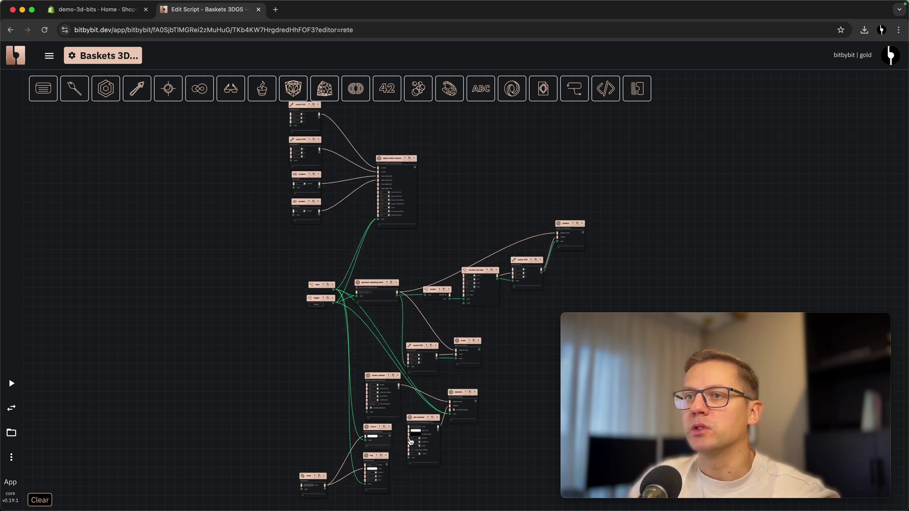
scroll(521, 219, up, 5)
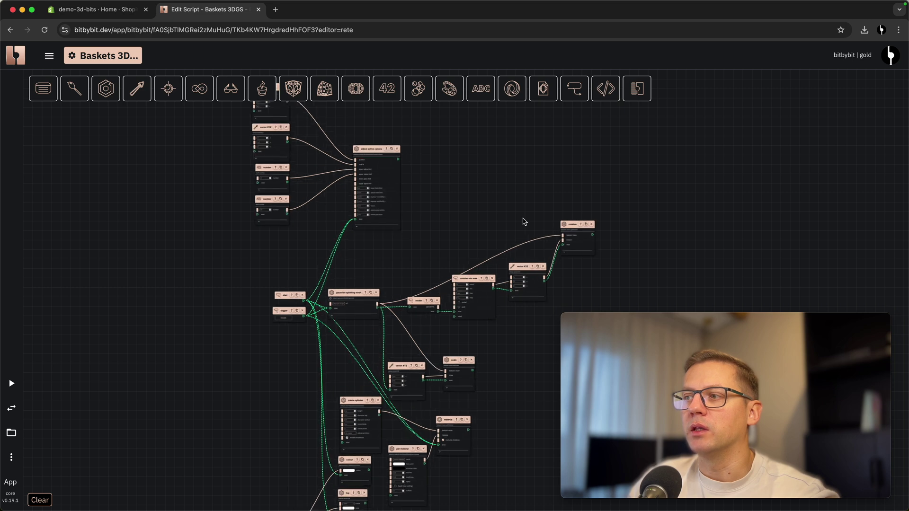
click(11, 384)
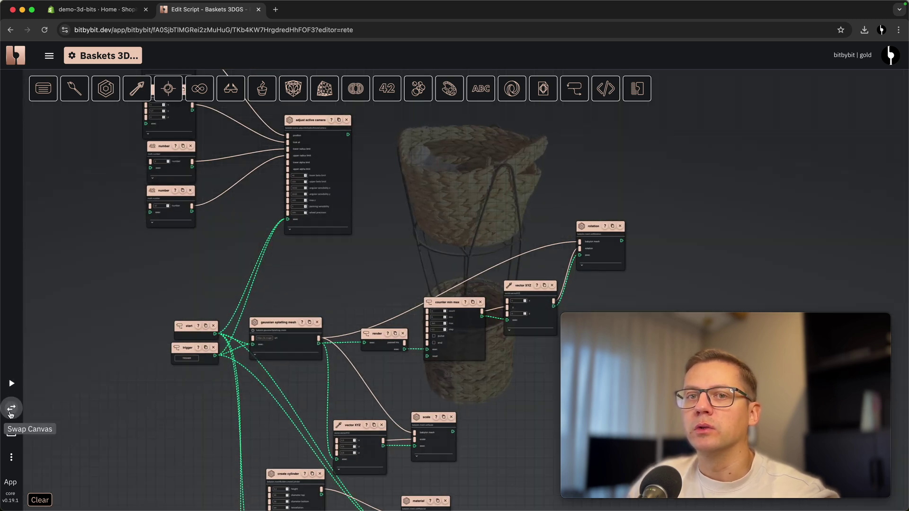
click(11, 408)
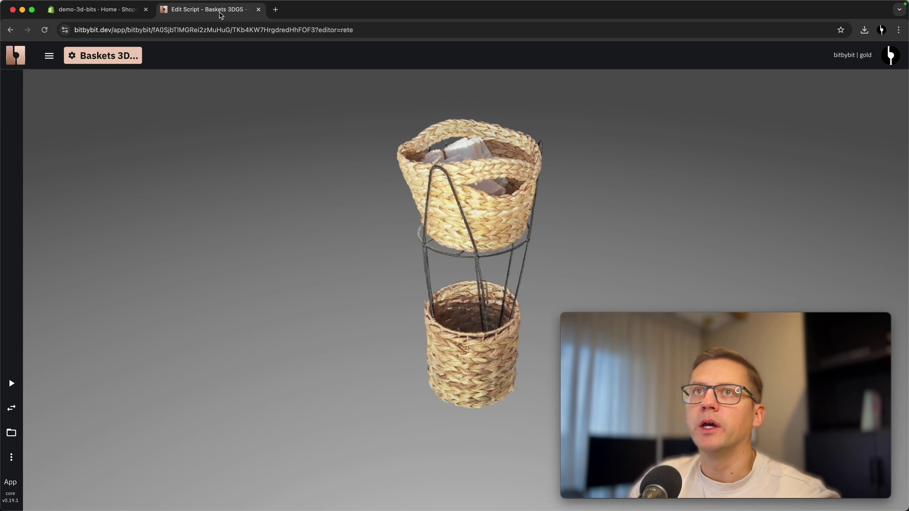
Switch to the Shopify admin and save a new product titled "Towel Basket Linked From Bitbybit" with the description "Example for tutorial"
click(118, 9)
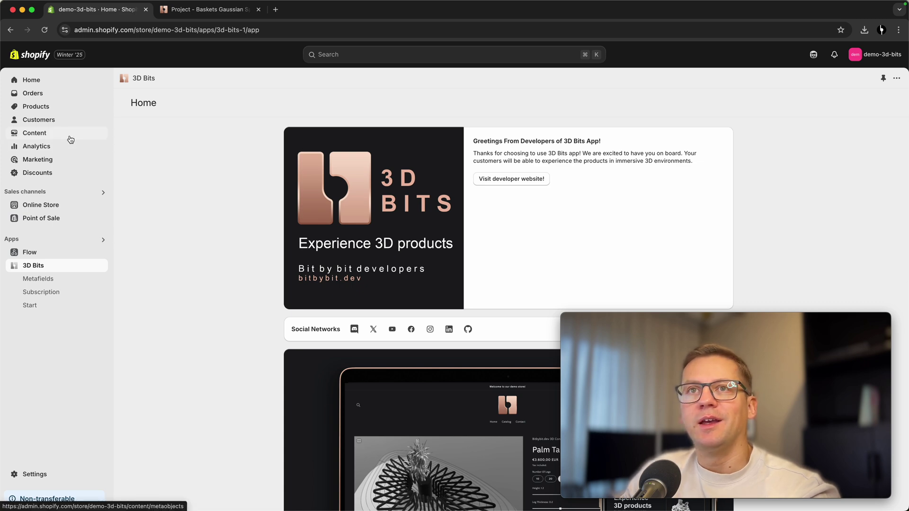
click(43, 108)
click(874, 86)
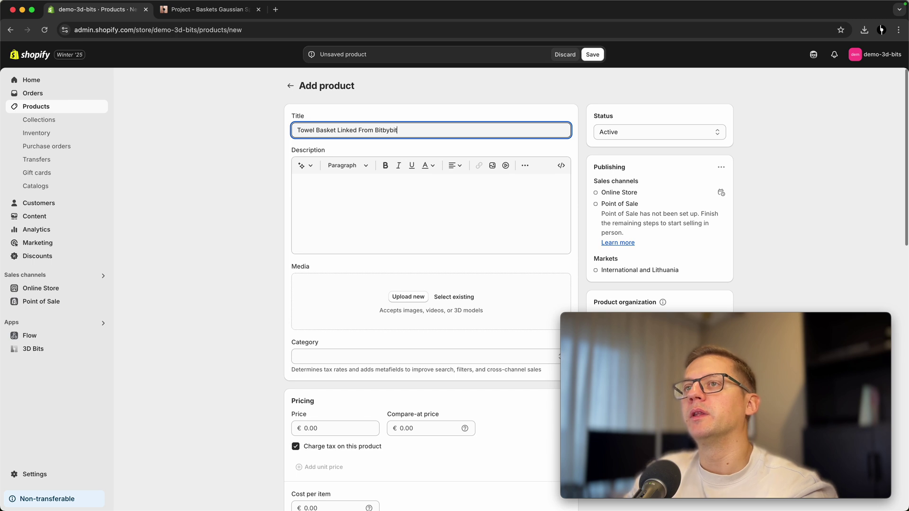
click(421, 191)
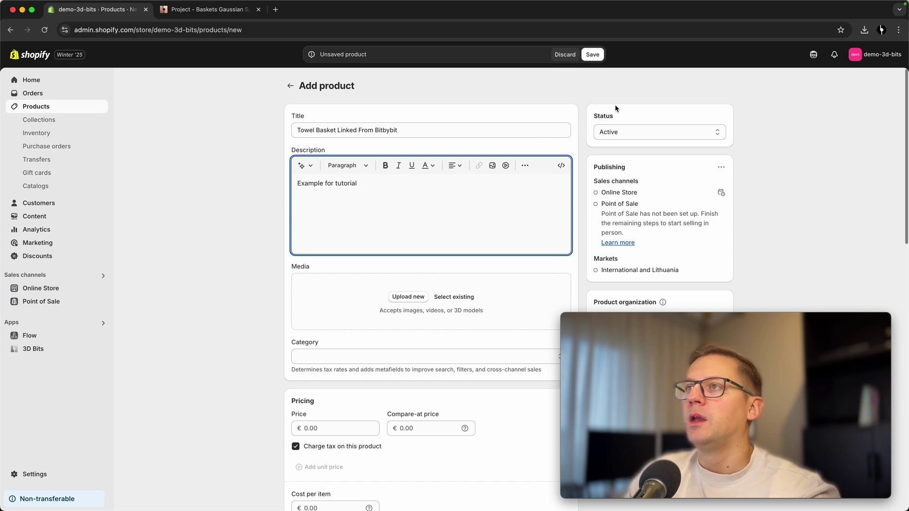
click(593, 55)
Open the new product's default theme template in the theme editor
scroll(226, 236, down, 6)
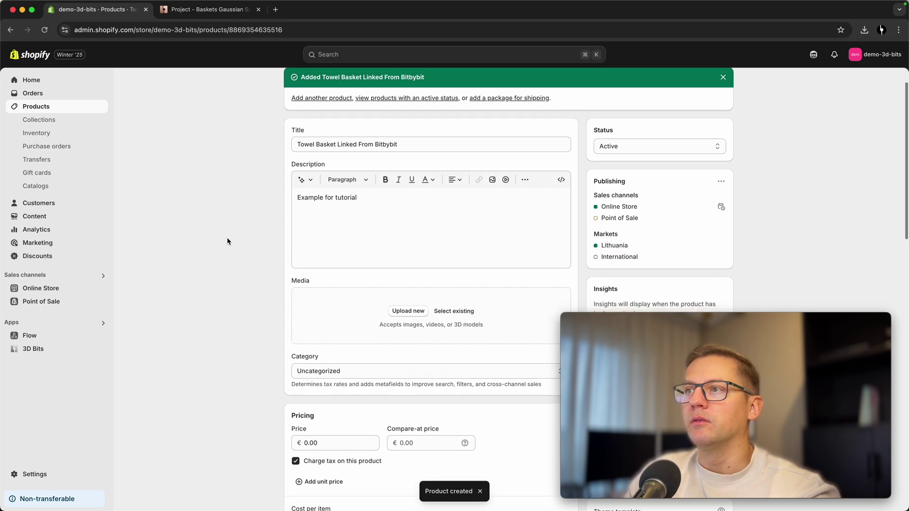
scroll(227, 241, down, 2)
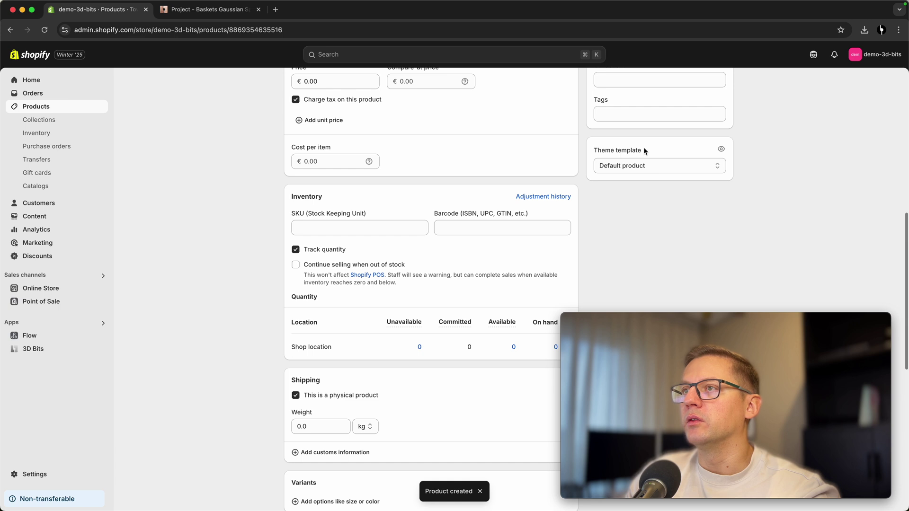
click(721, 150)
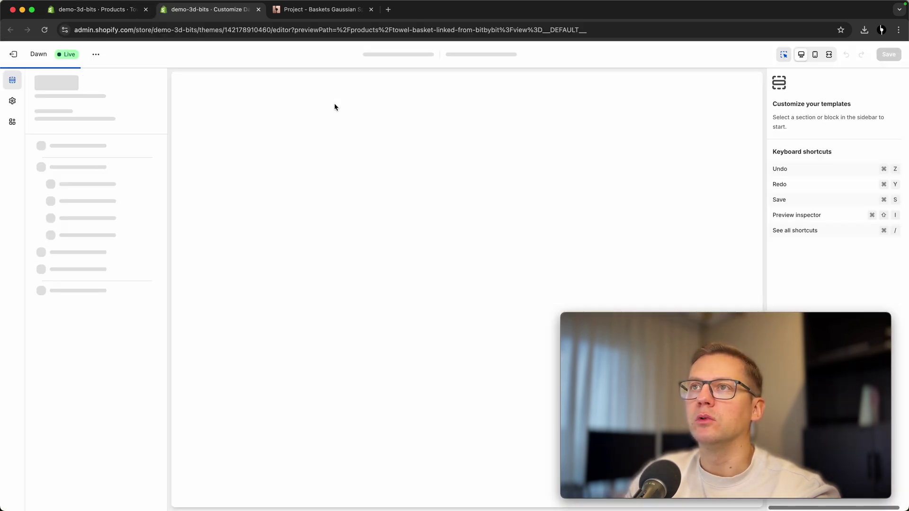
Create a product template named 3d-bits-preview based on Default product
click(454, 55)
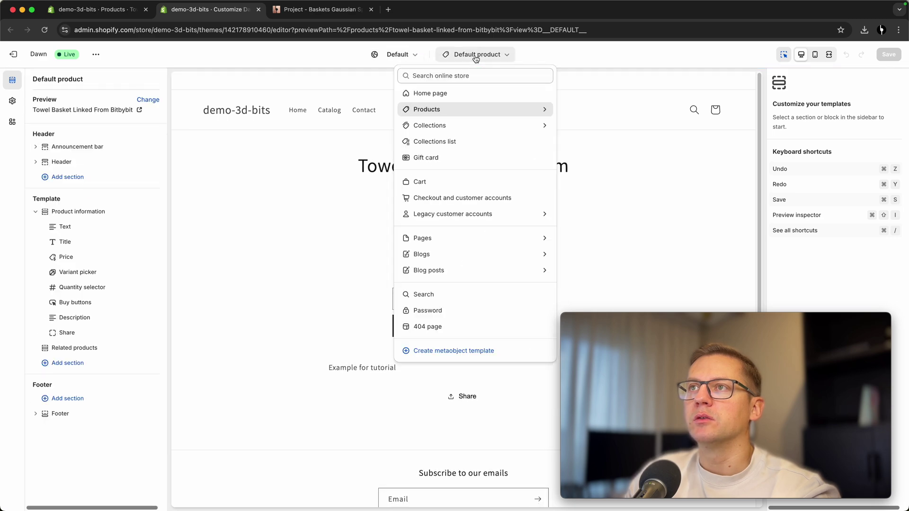
click(451, 109)
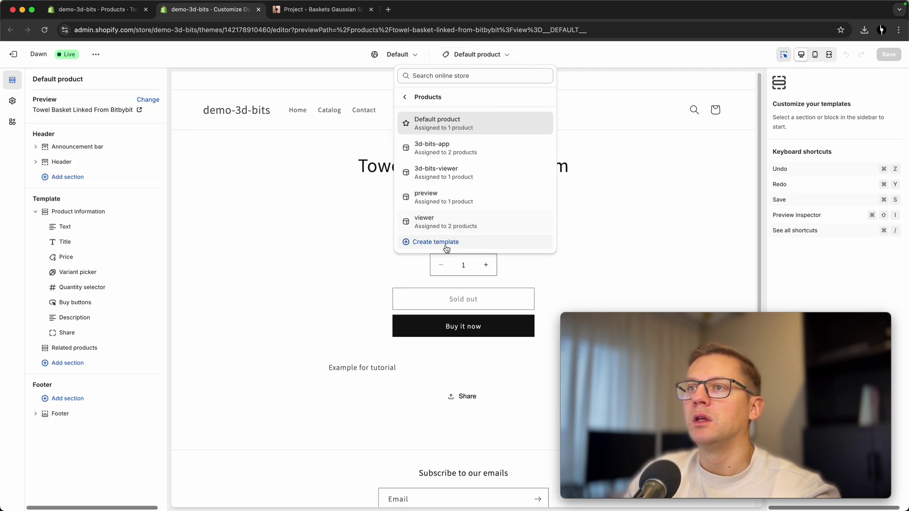
click(447, 242)
click(365, 274)
text(3d-bits-preview)
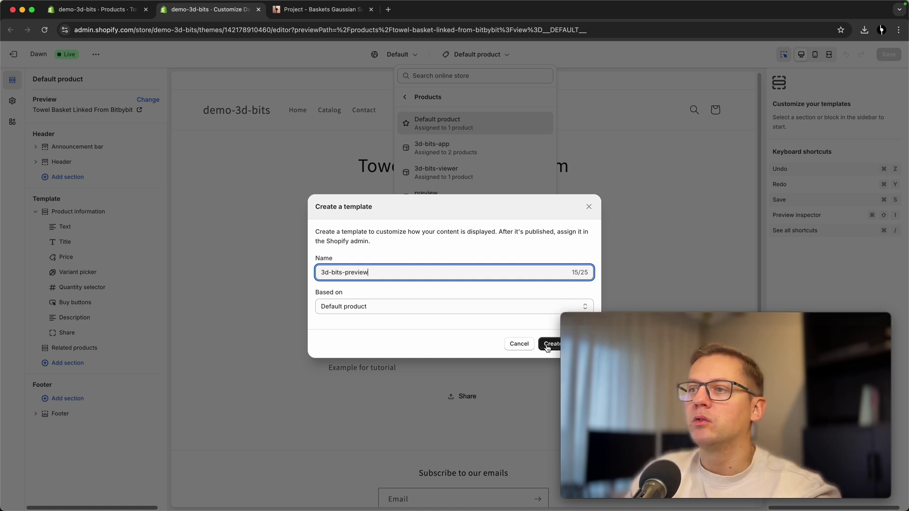
key(Return)
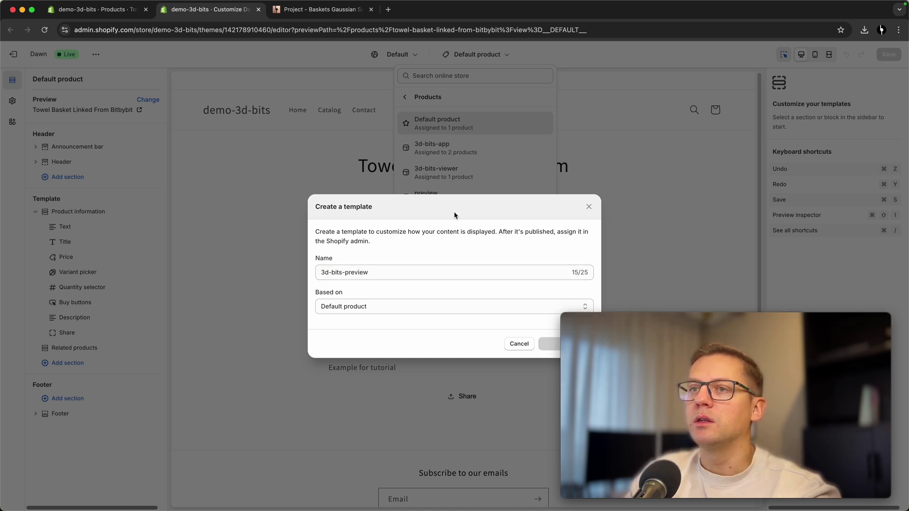
Add the BITBYBIT PREVIEW app block above the Text block in the template's Product information section
click(97, 222)
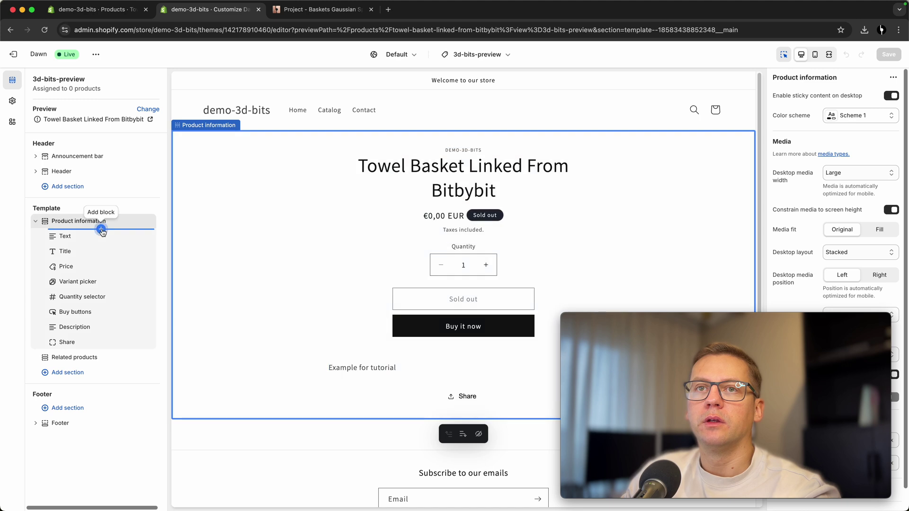
click(102, 230)
click(247, 260)
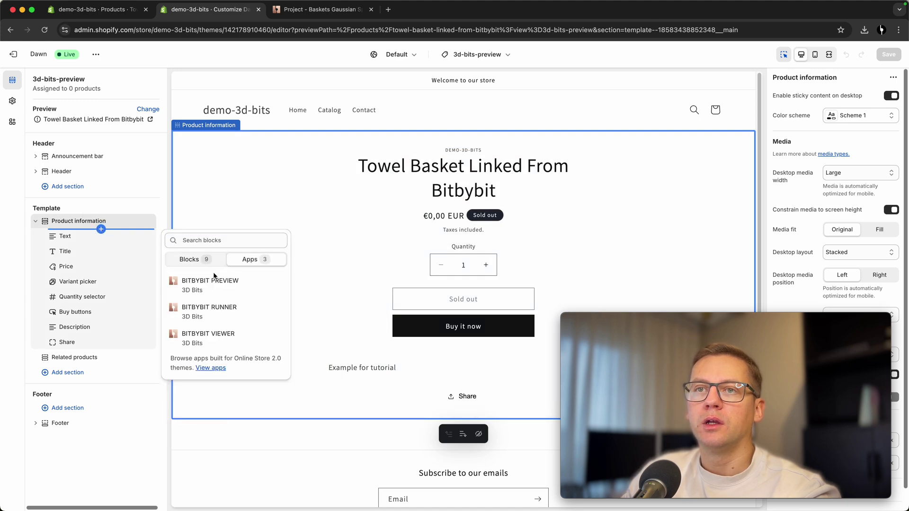
click(222, 287)
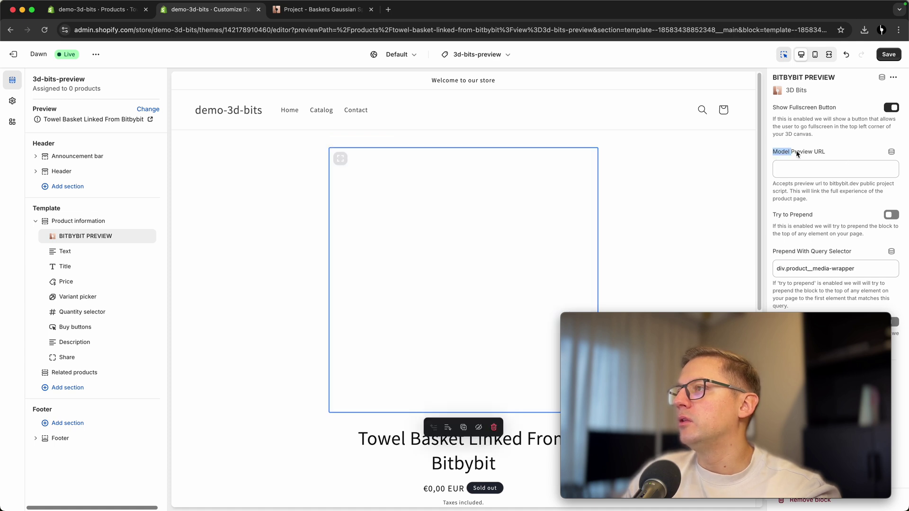
Connect the preview block's Model Preview URL to the 3D Bits Model Url product metafield and save the template
click(892, 153)
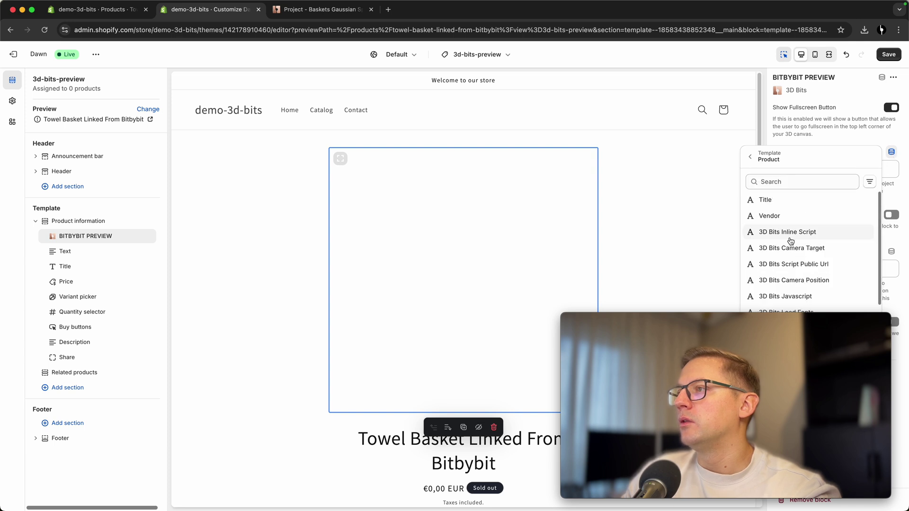
scroll(808, 243, down, 2)
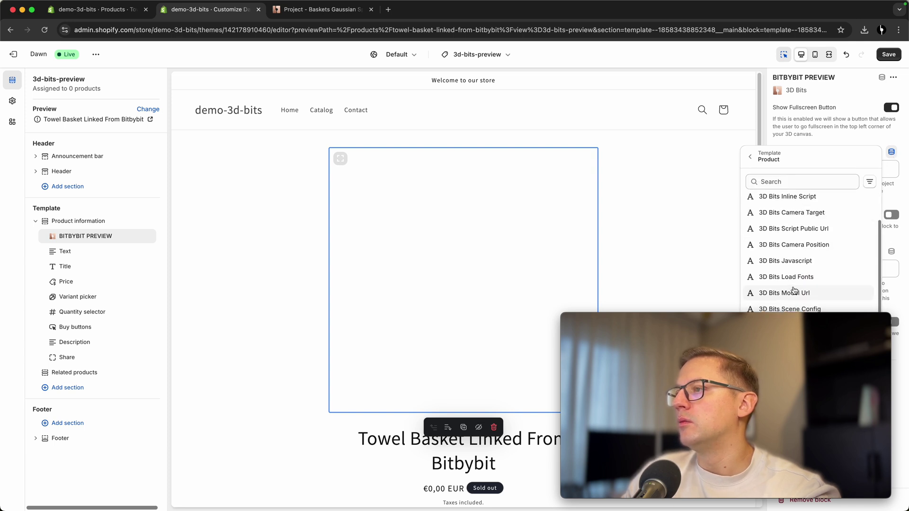
click(795, 289)
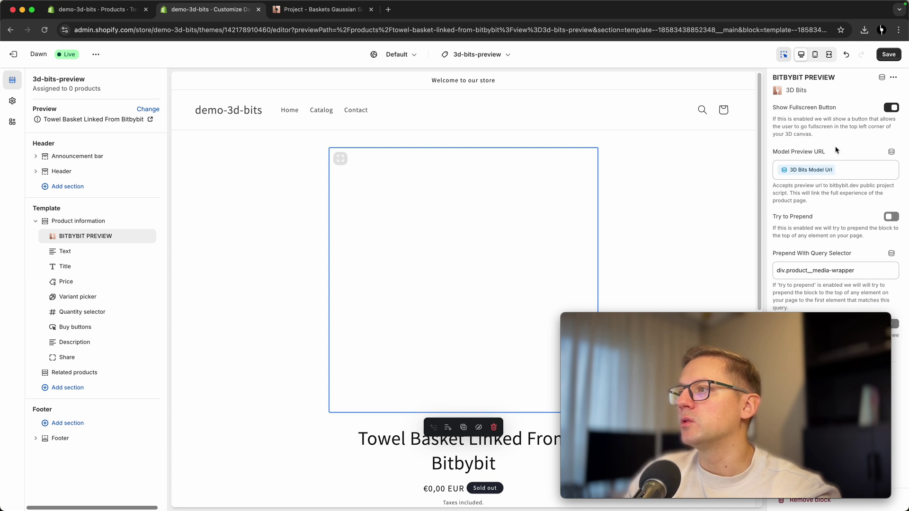
click(889, 55)
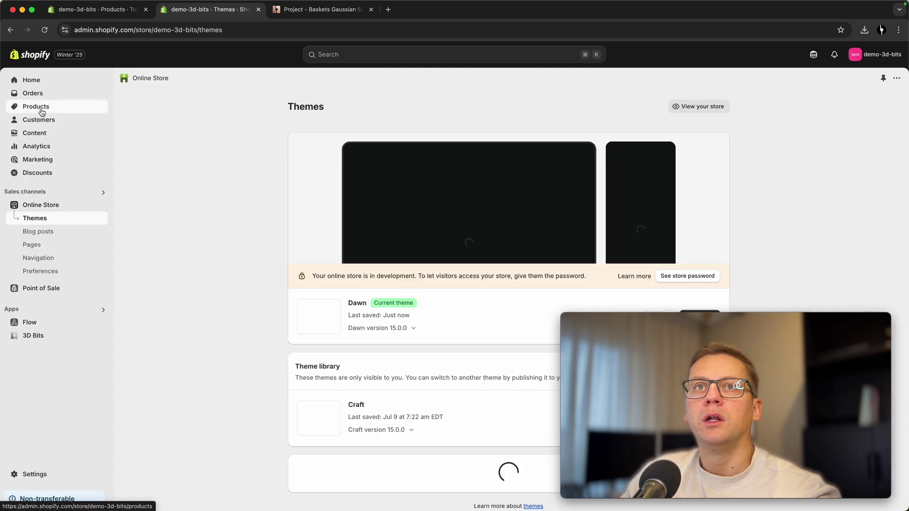
Assign the 3d-bits-preview theme template to the Towel Basket Linked From Bitbybit product and save it
click(41, 110)
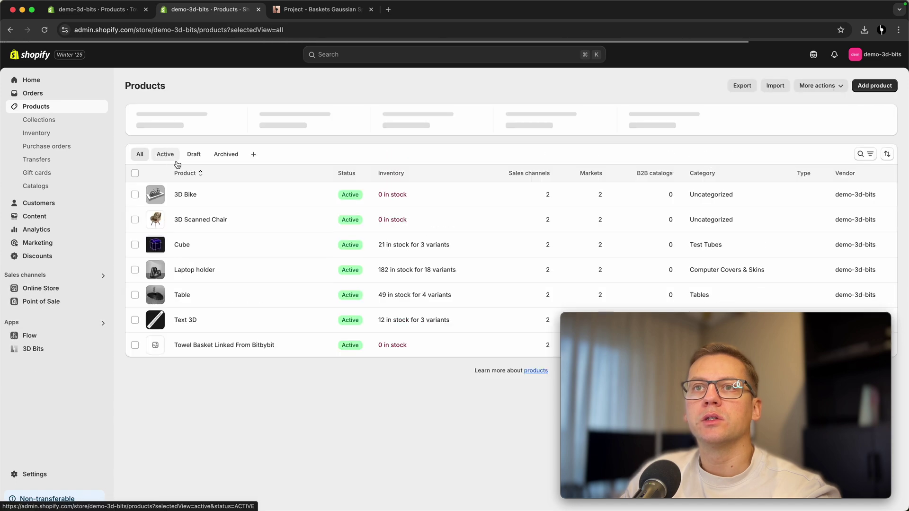
click(203, 346)
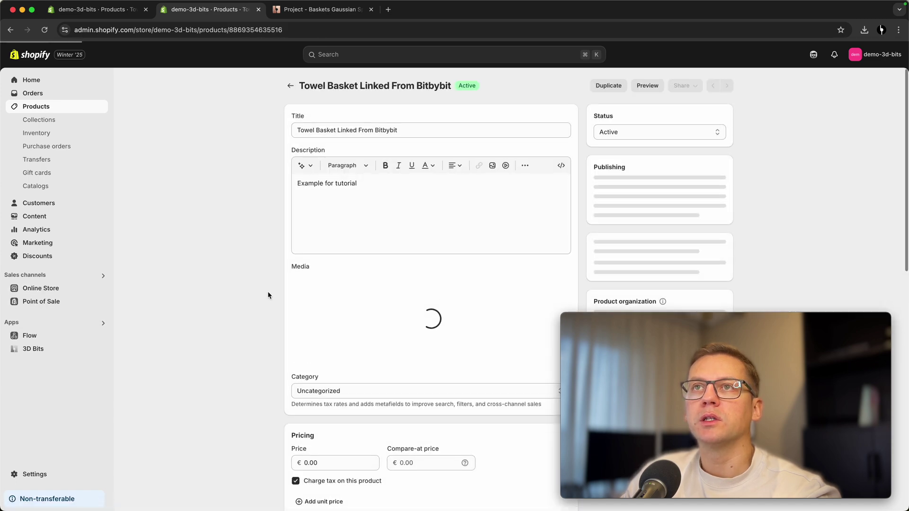
scroll(773, 166, down, 10)
scroll(618, 98, up, 1)
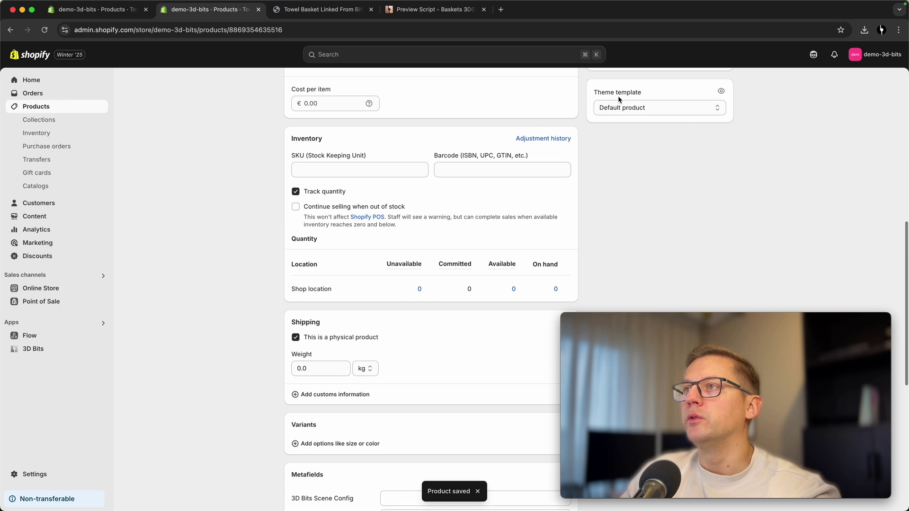
click(638, 110)
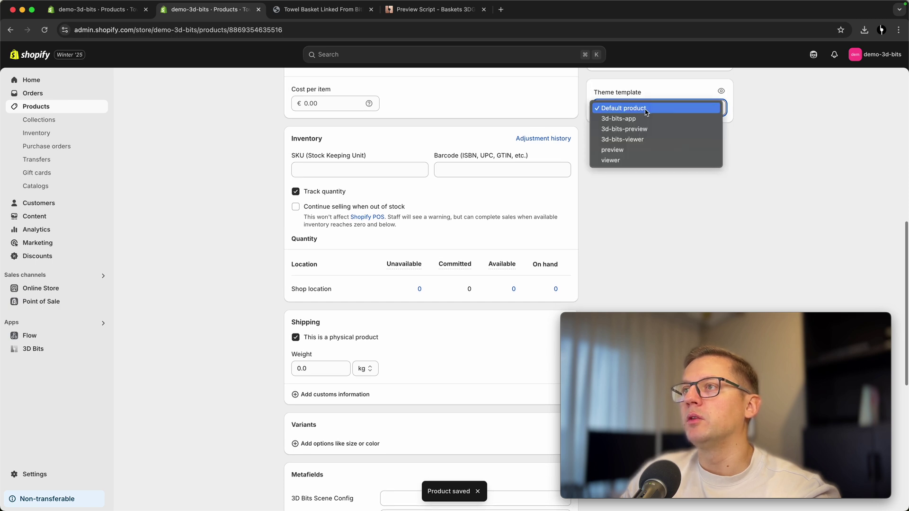
click(646, 130)
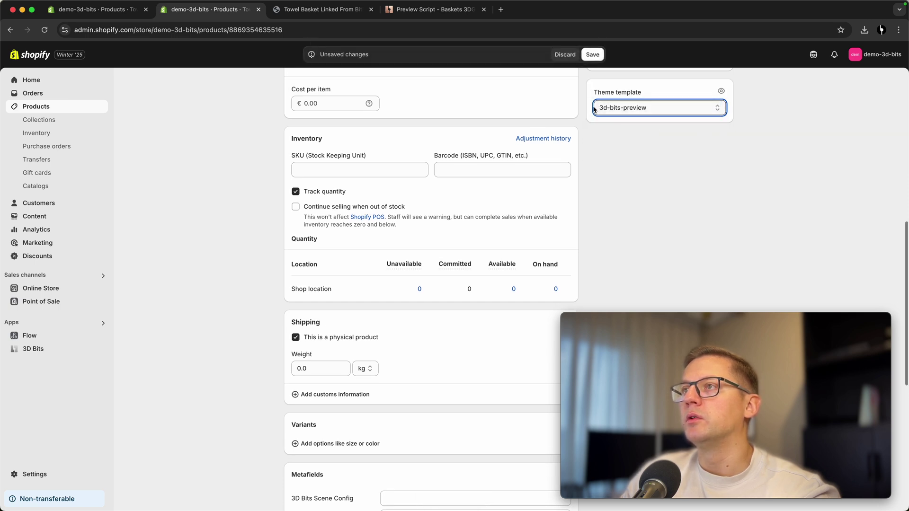
click(591, 55)
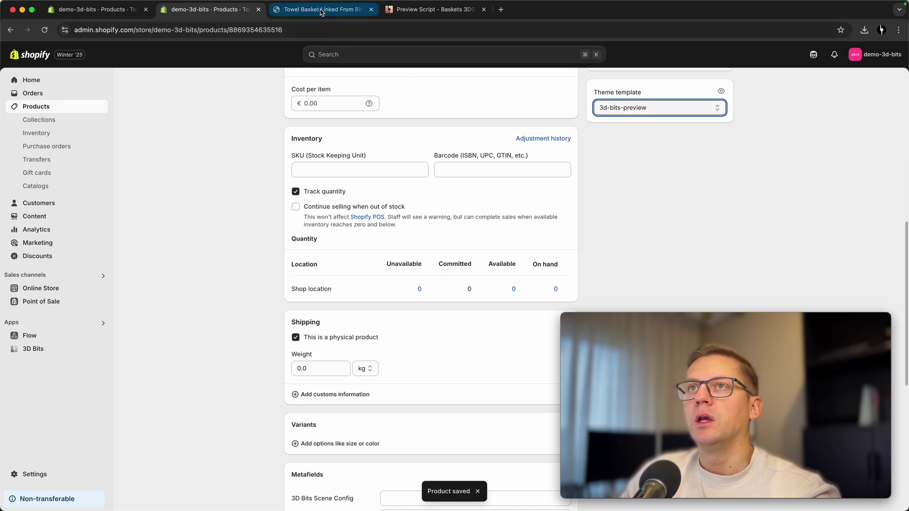
Copy the Baskets scene's bitbybit.dev preview URL into the product's 3D Bits Model Url metafield and save the product
click(414, 14)
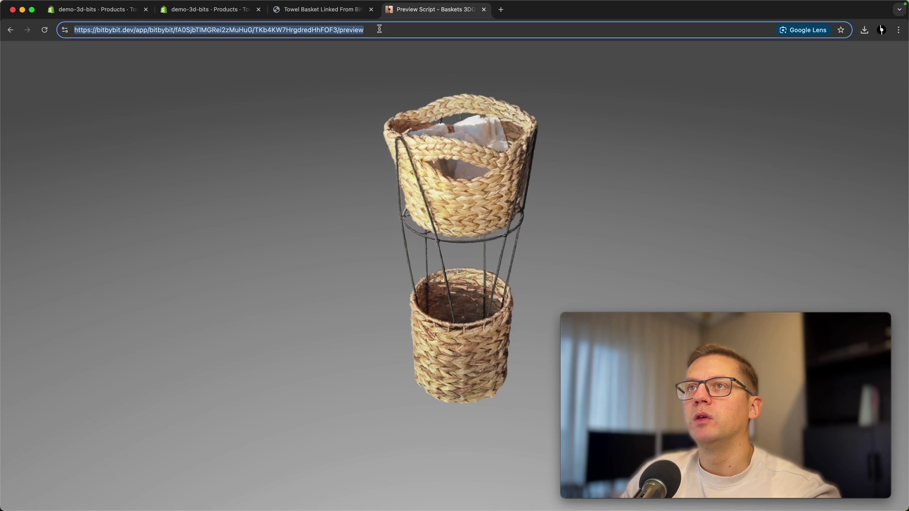
click(226, 13)
scroll(223, 202, down, 7)
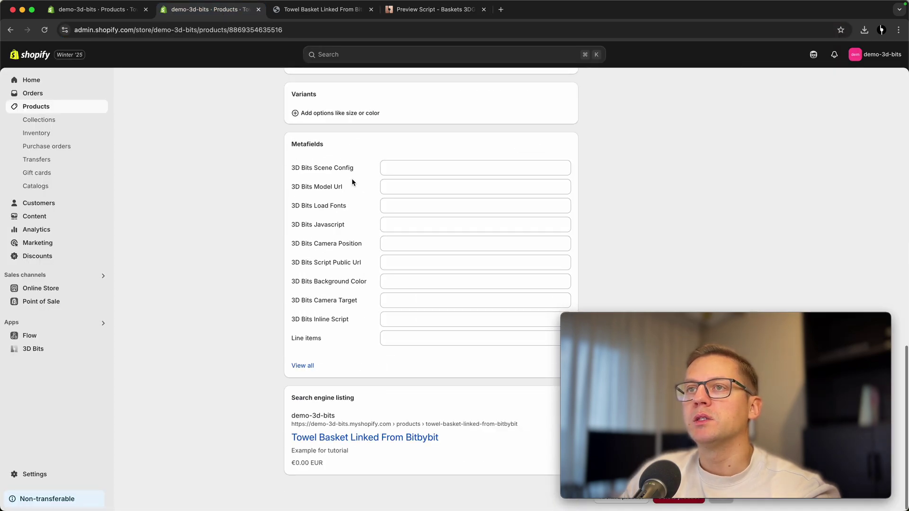
click(403, 189)
key(super+v)
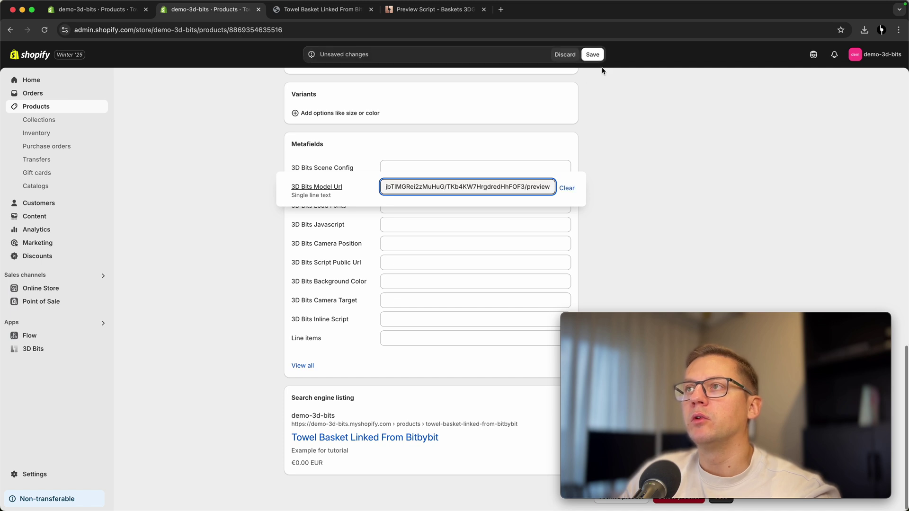
click(594, 55)
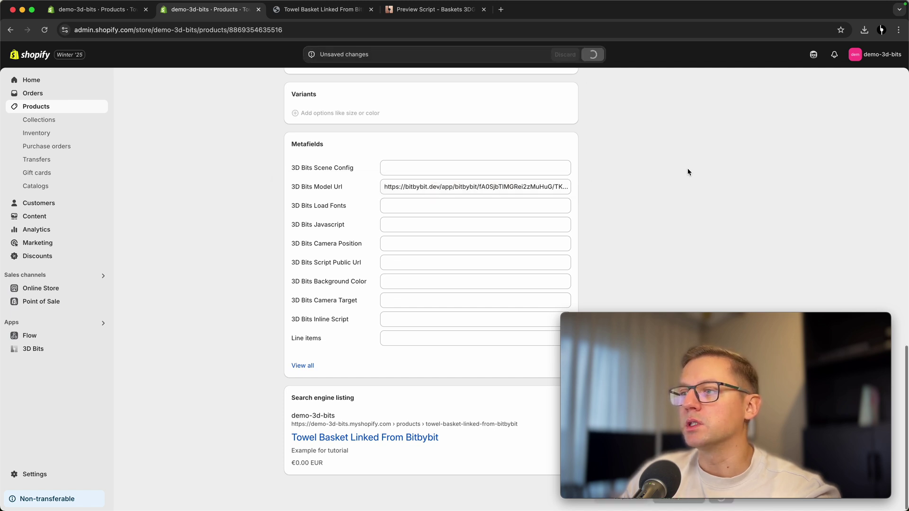
Preview the product's store page and inspect the embedded basket scene, including its full-screen view
scroll(708, 203, up, 15)
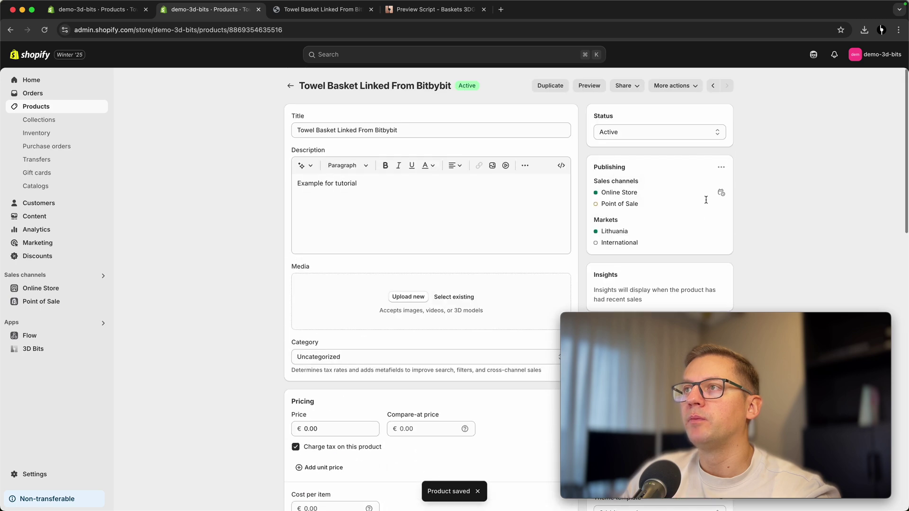
click(587, 87)
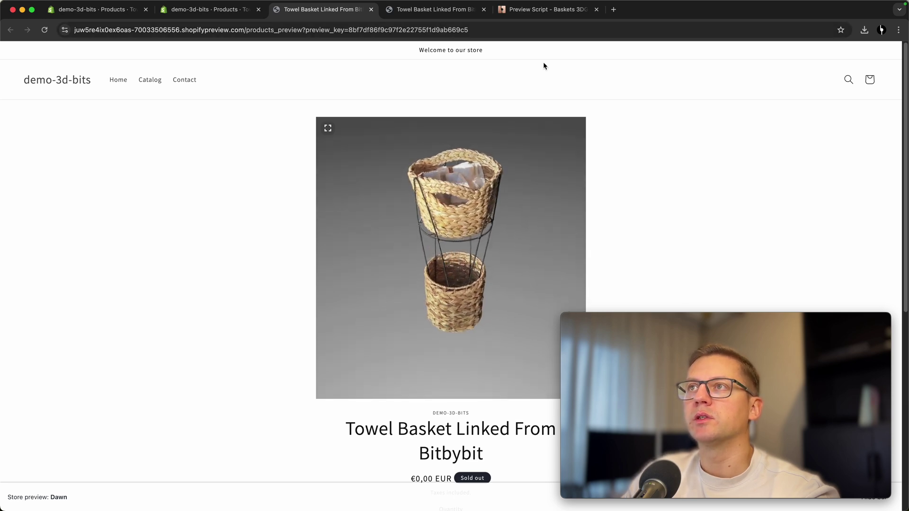
click(543, 10)
click(322, 10)
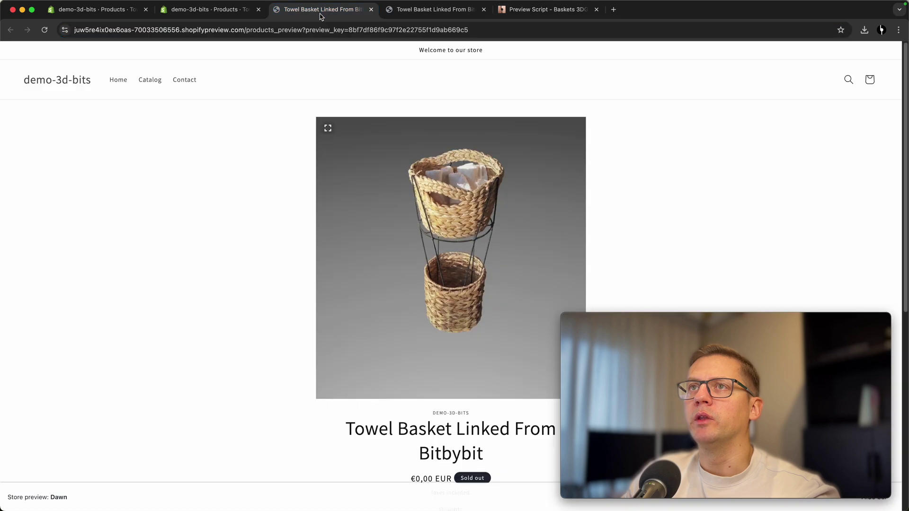
scroll(251, 303, down, 1)
scroll(254, 297, down, 5)
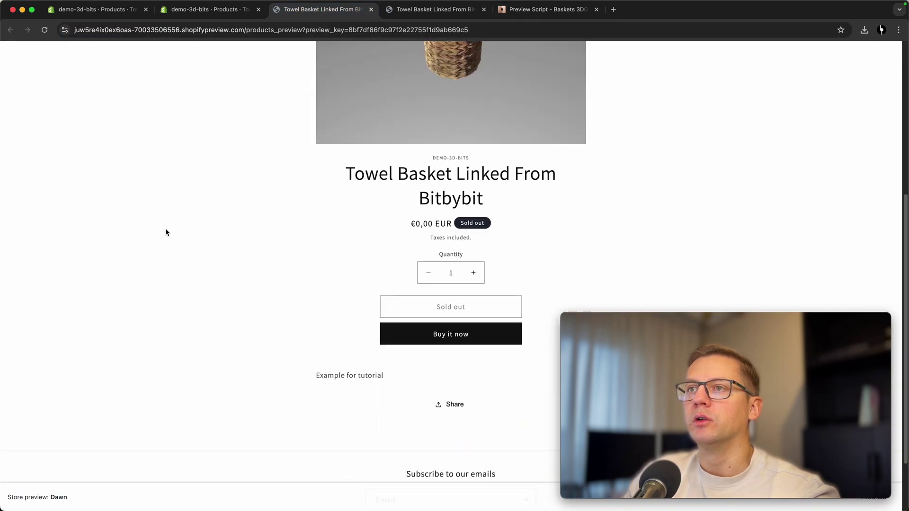
scroll(215, 258, up, 6)
click(328, 128)
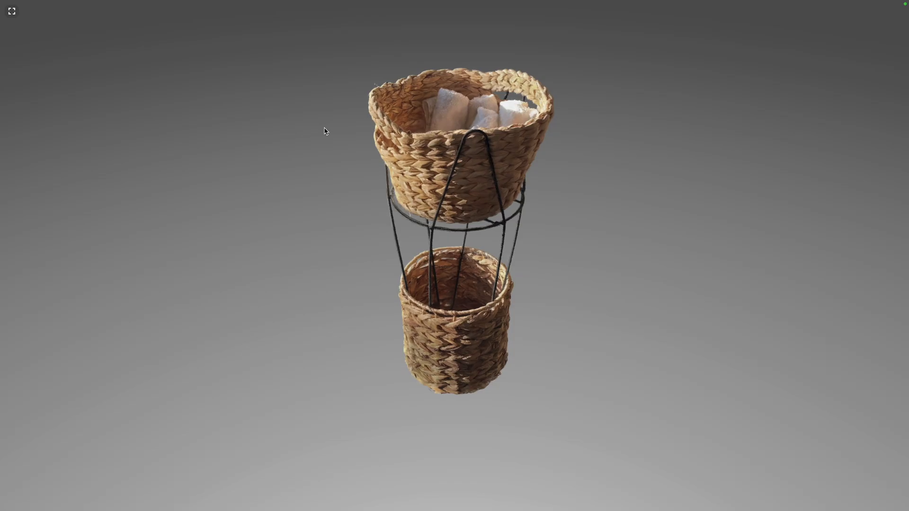
click(12, 11)
scroll(254, 255, down, 3)
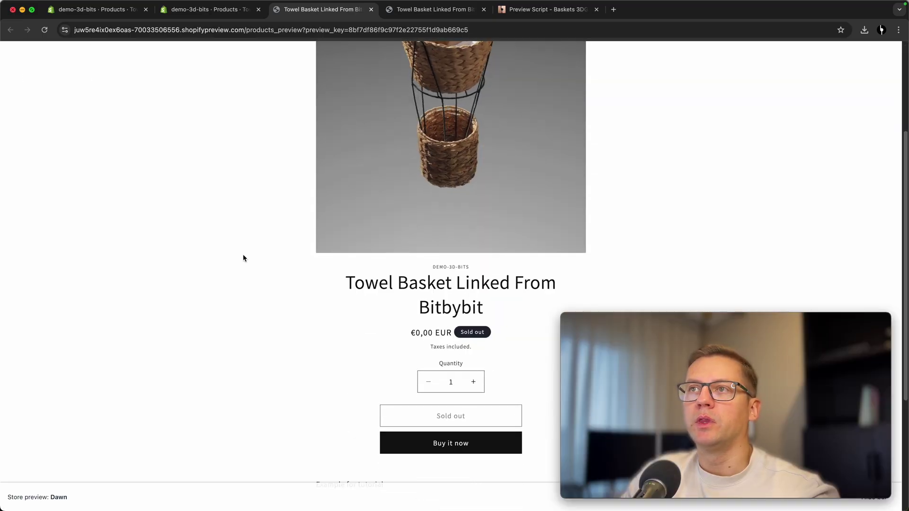
scroll(238, 256, up, 3)
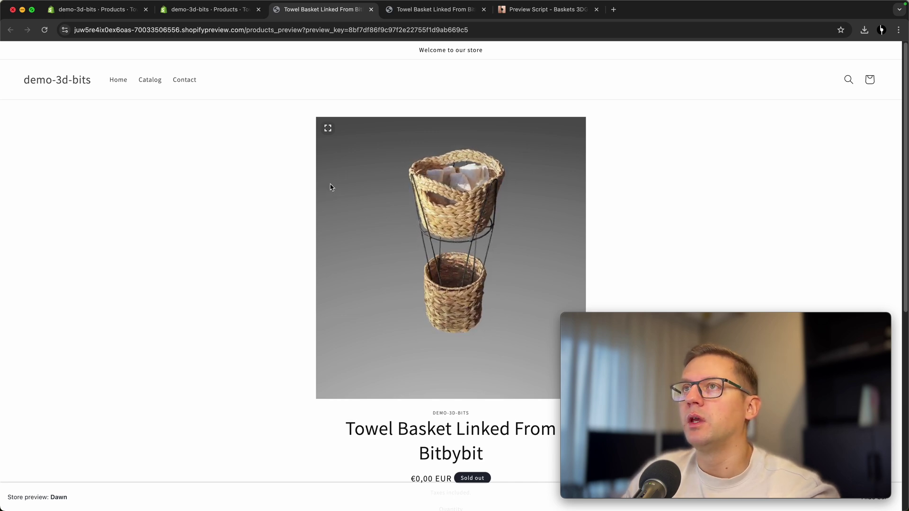
Append ?occt=false&jscad=false&manifold=false to the bitbybit.dev preview URL, load the page and copy the full URL
click(537, 12)
click(544, 30)
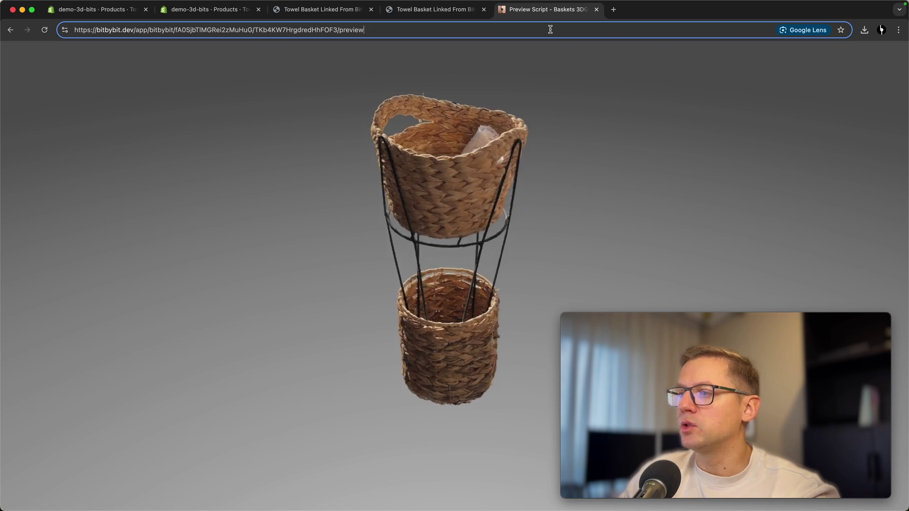
text(?)
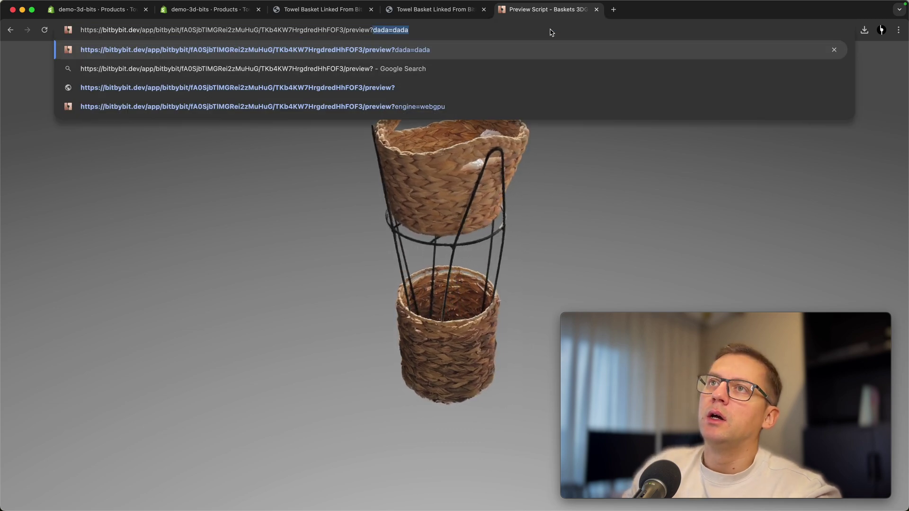
text(occt=false&jscad=fals)
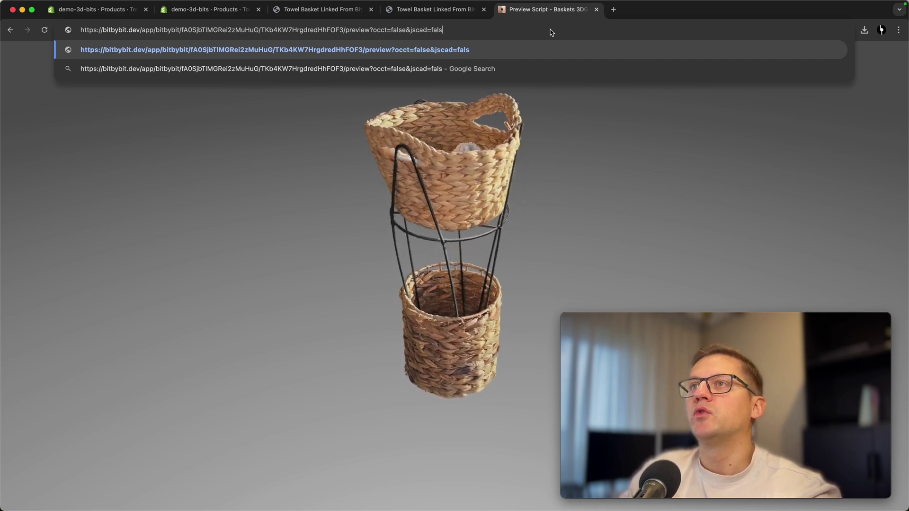
text(men)
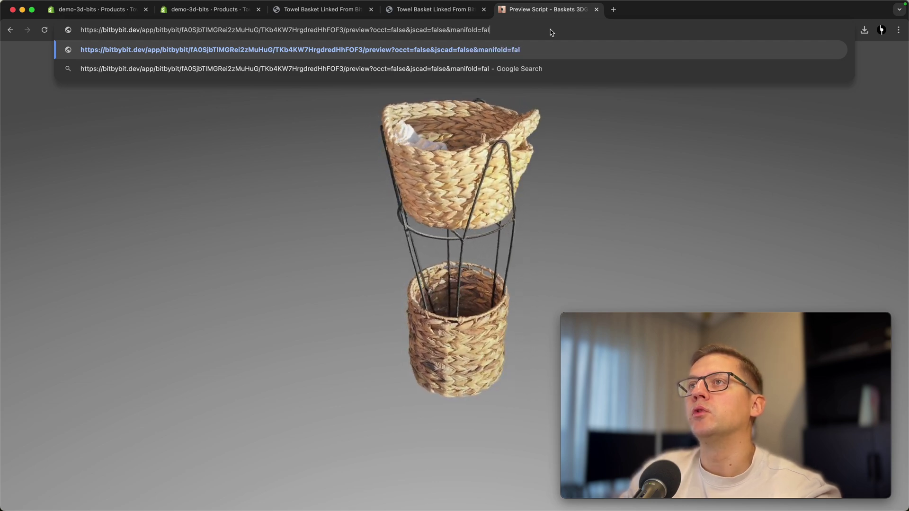
key(super+a)
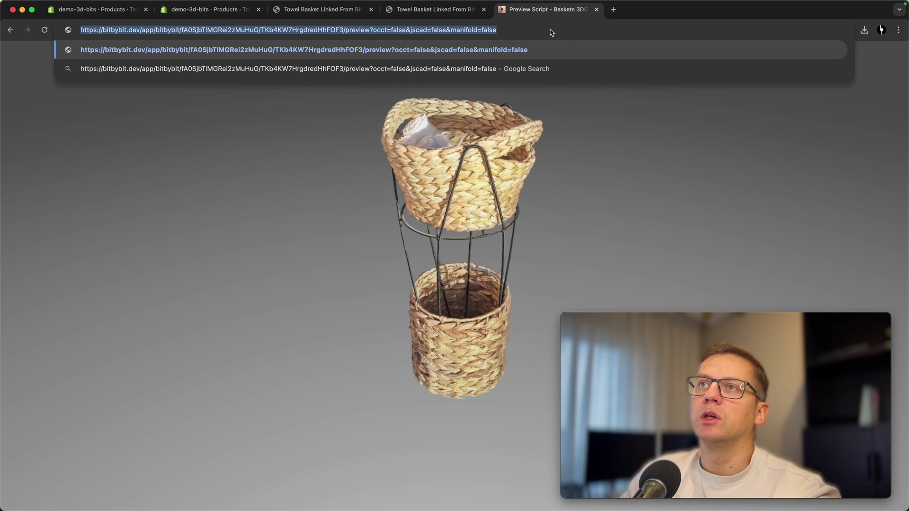
key(Return)
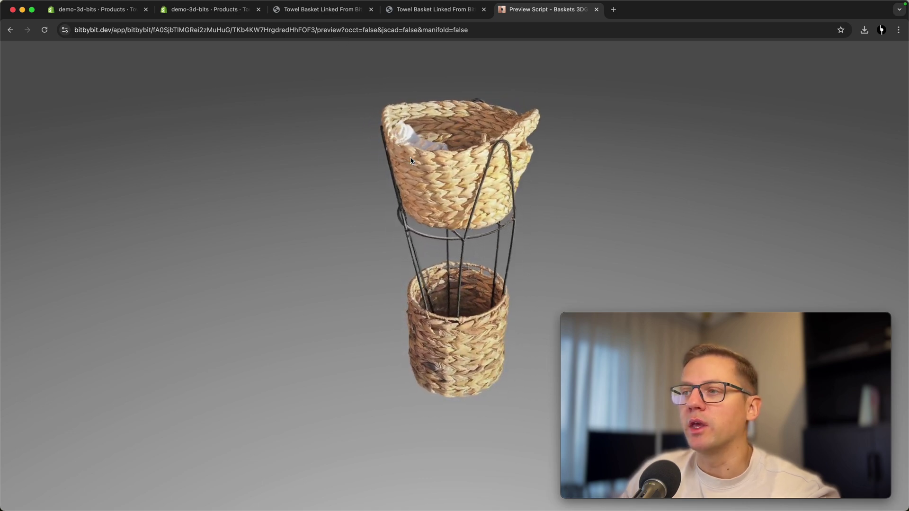
click(473, 31)
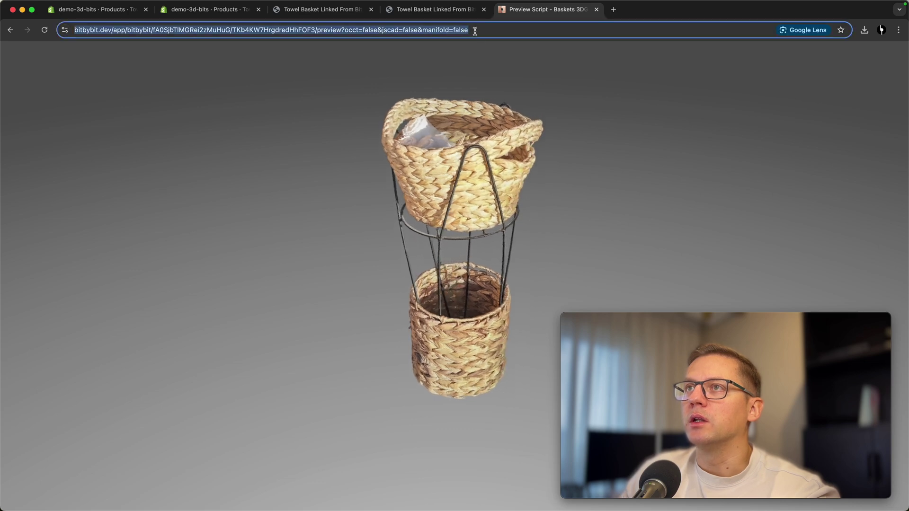
Replace the product's 3D Bits Model Url metafield with the preview URL containing the occt, jscad and manifold parameters, and save
click(203, 10)
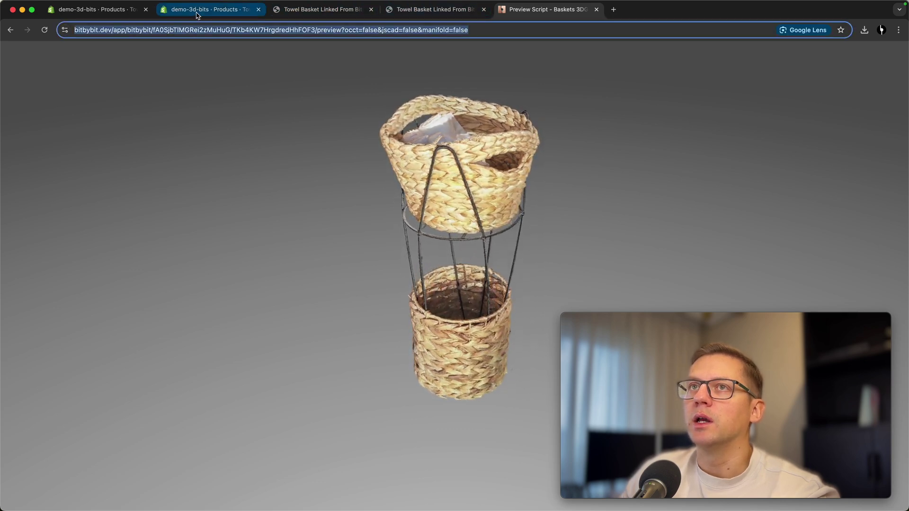
scroll(192, 255, down, 15)
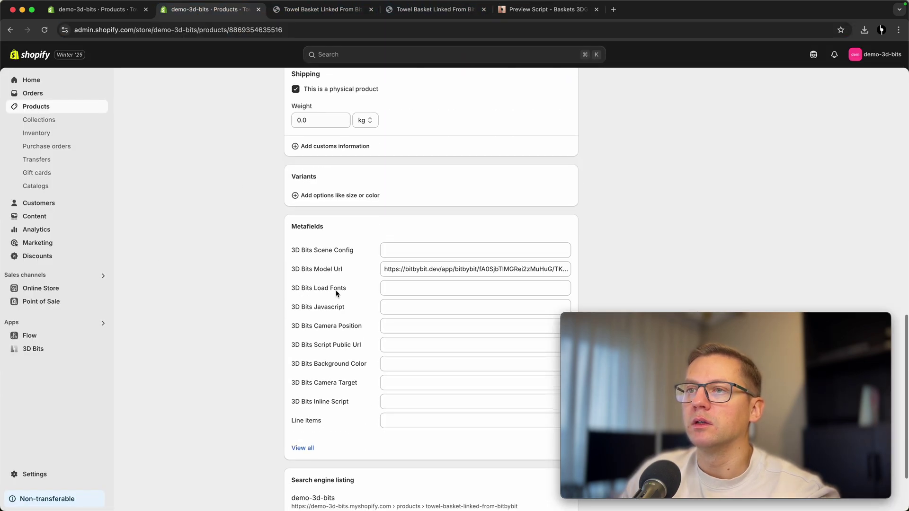
click(463, 271)
key(cmd+a)
key(cmd+v)
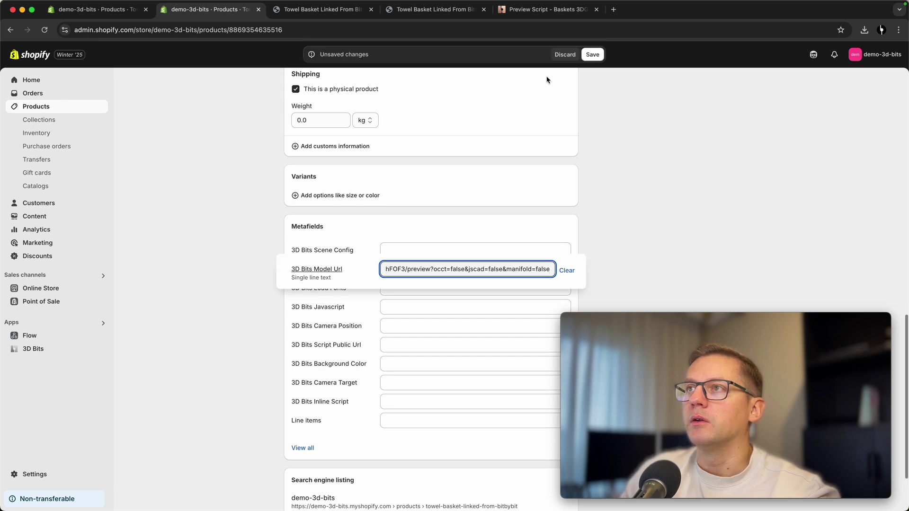
click(592, 54)
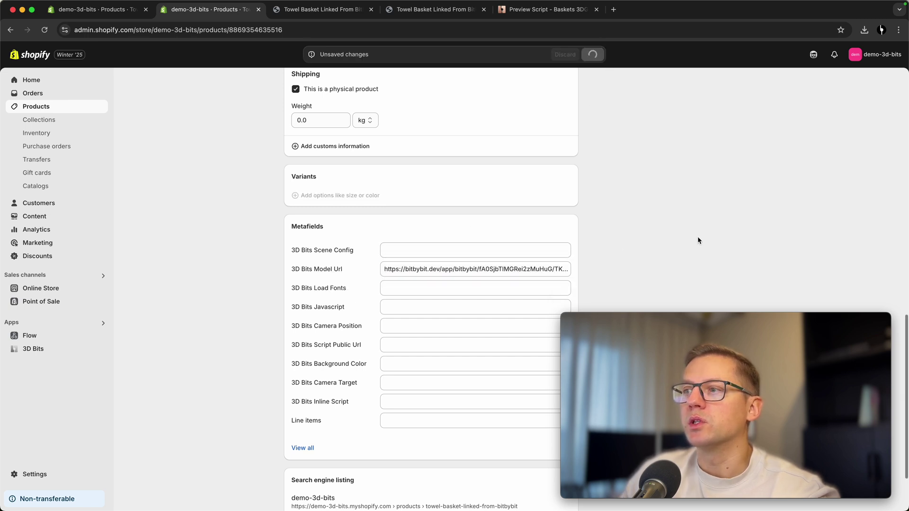
Capture a screenshot of the basket scene from the product preview and add it to the product's media
scroll(701, 236, up, 14)
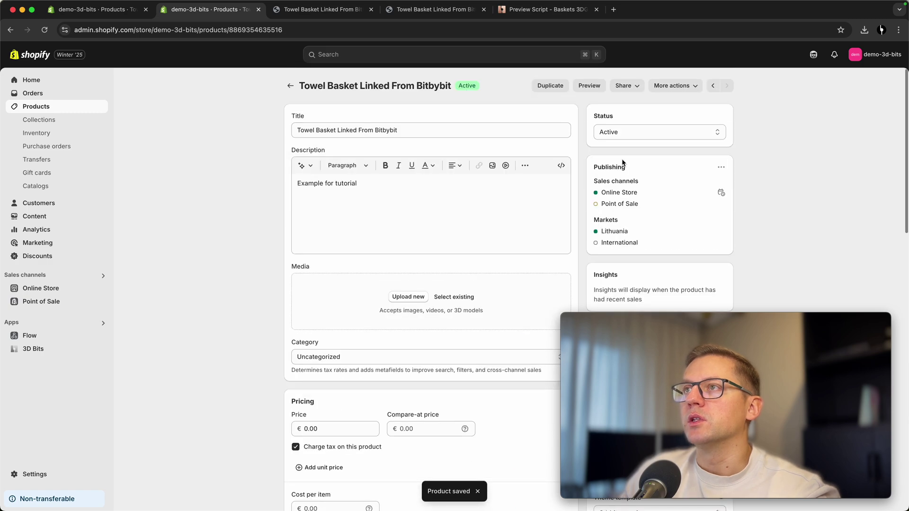
click(589, 86)
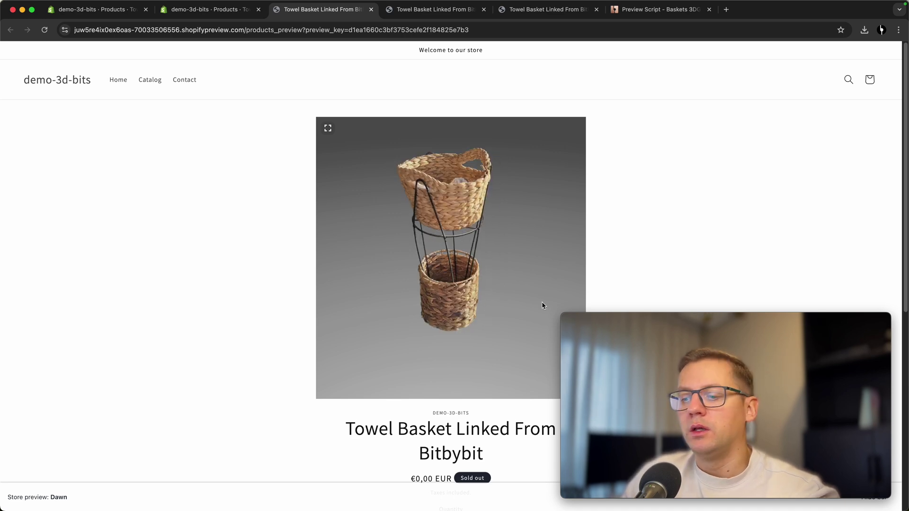
key(super+shift+4)
drag(345, 124, 548, 359)
scroll(350, 410, down, 3)
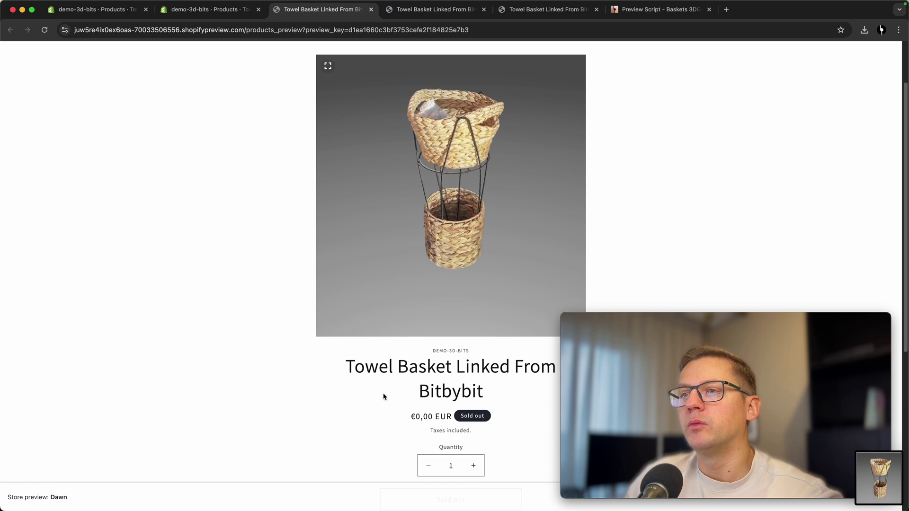
click(195, 9)
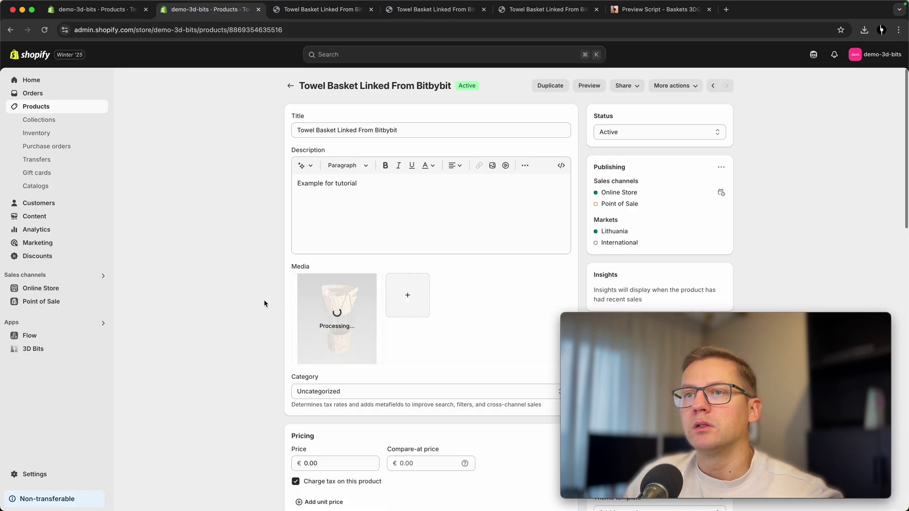
Open the product's 3d-bits-preview theme template for editing and select its BITBYBIT PREVIEW block
scroll(470, 313, down, 5)
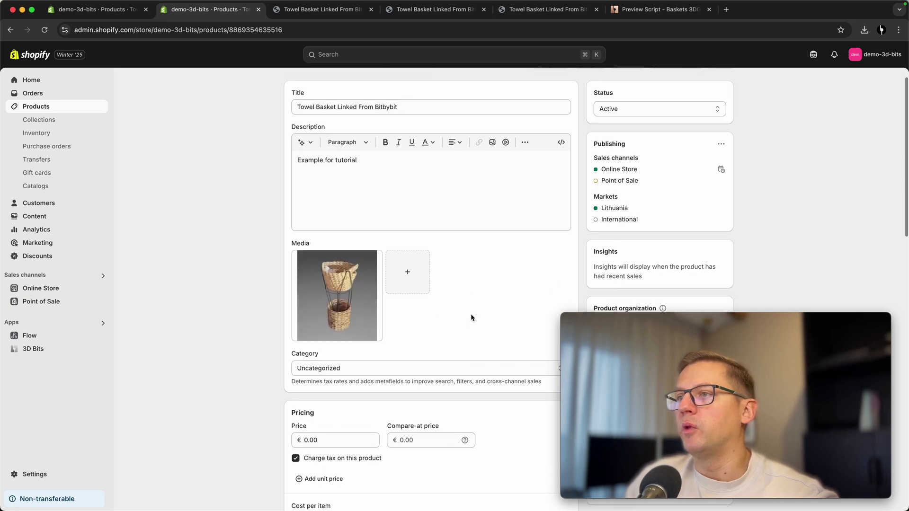
scroll(730, 220, up, 5)
scroll(718, 190, down, 7)
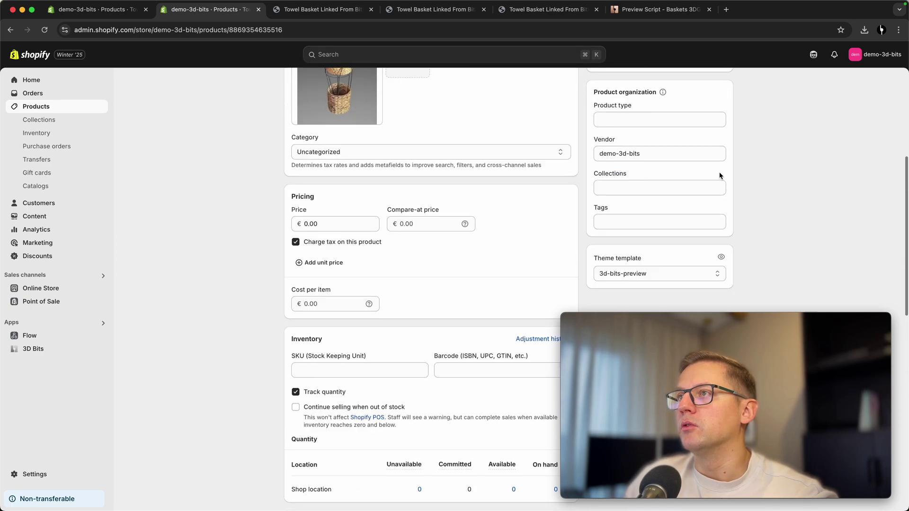
click(721, 231)
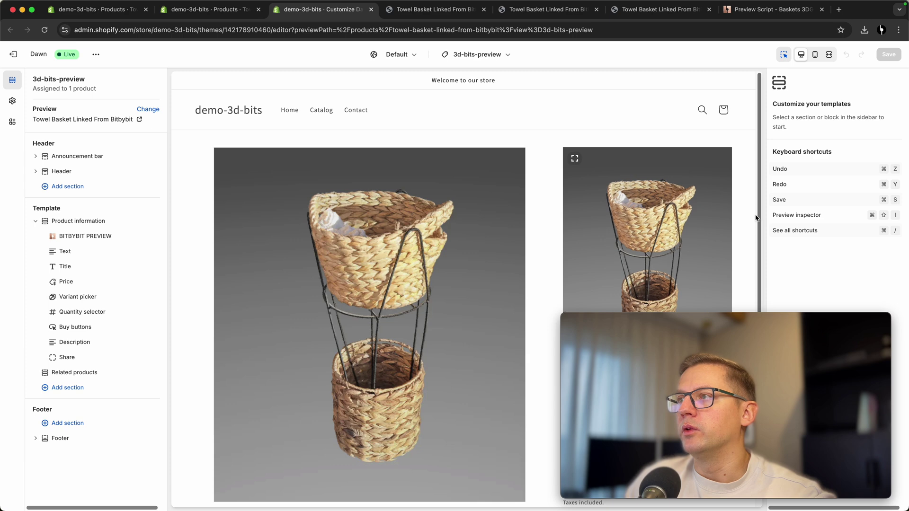
scroll(663, 218, down, 1)
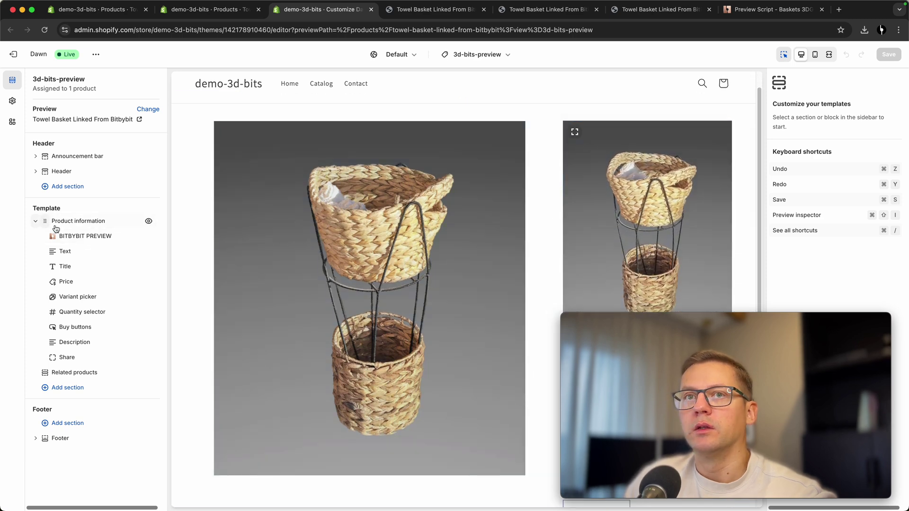
click(72, 231)
click(73, 239)
click(82, 241)
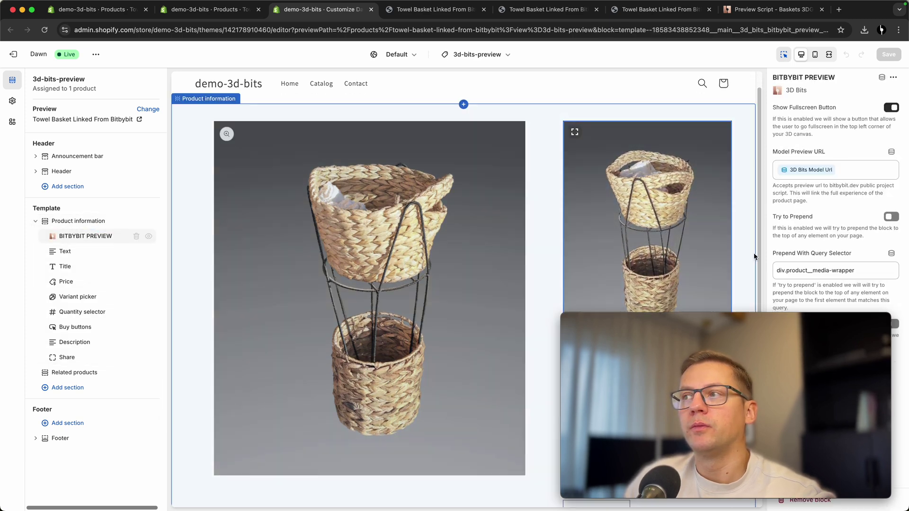
Enable Try to Prepend and the switch below Prepend With Query Selector for the preview block, and save the template
click(892, 217)
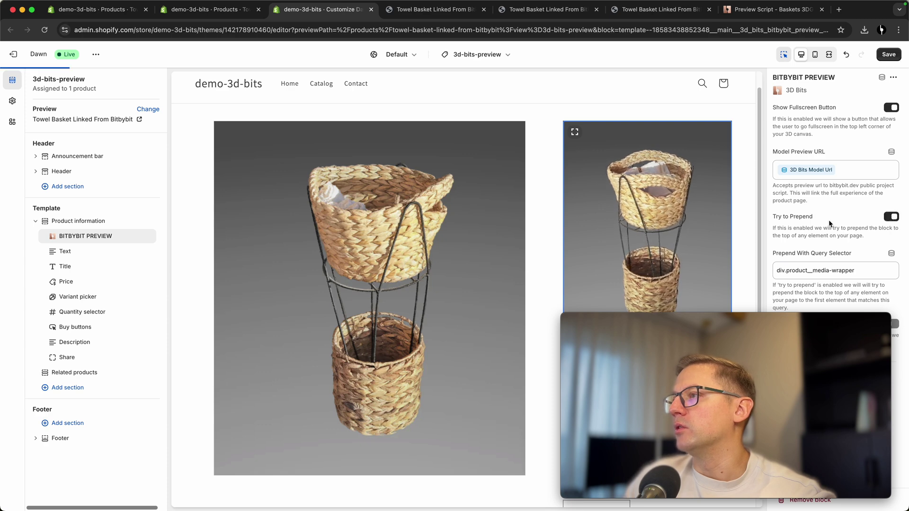
click(895, 326)
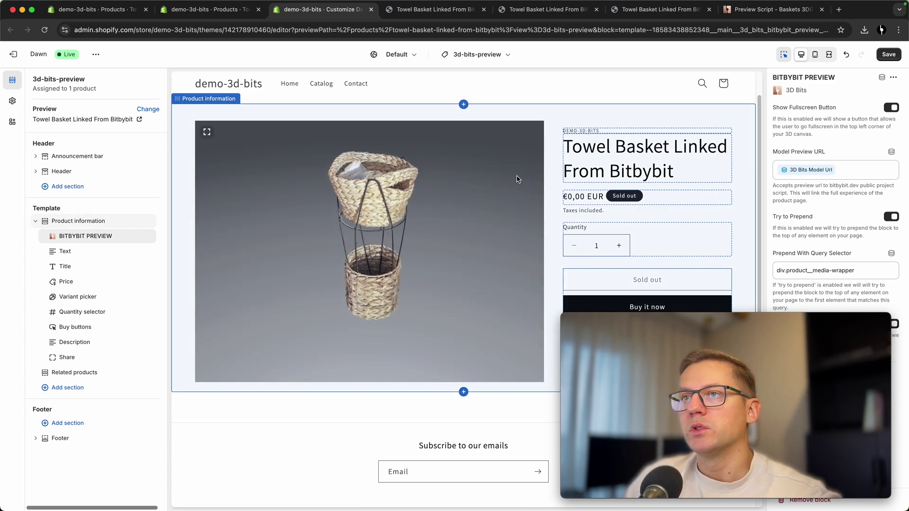
click(889, 55)
Reload the store's product preview and check the prepended basket scene in the page and in full screen
click(416, 10)
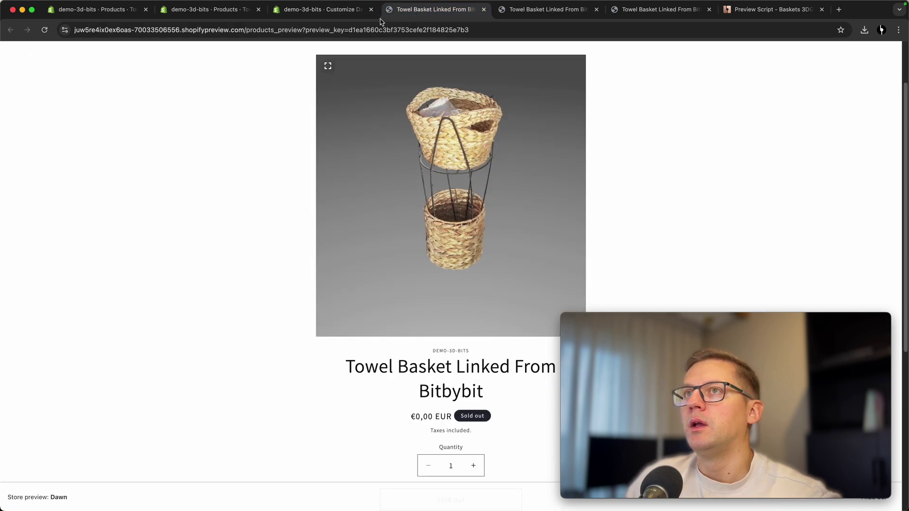
click(44, 30)
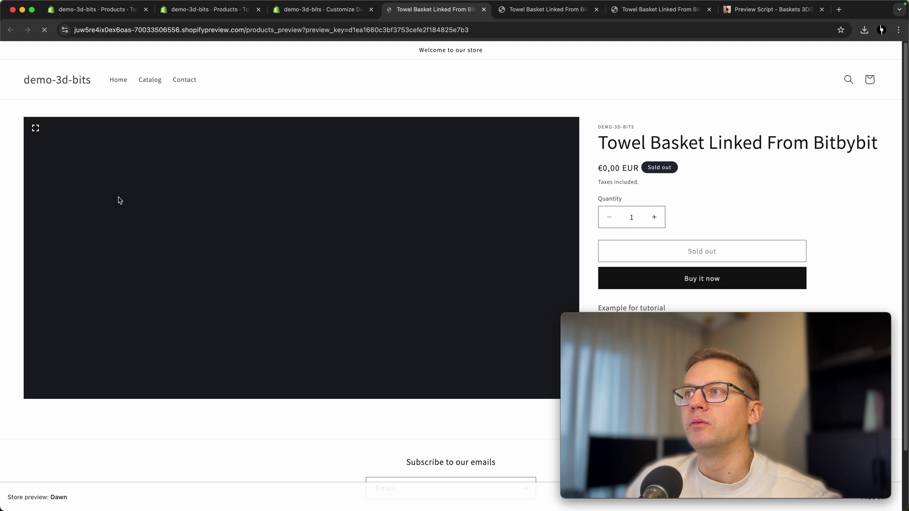
scroll(208, 390, up, 1)
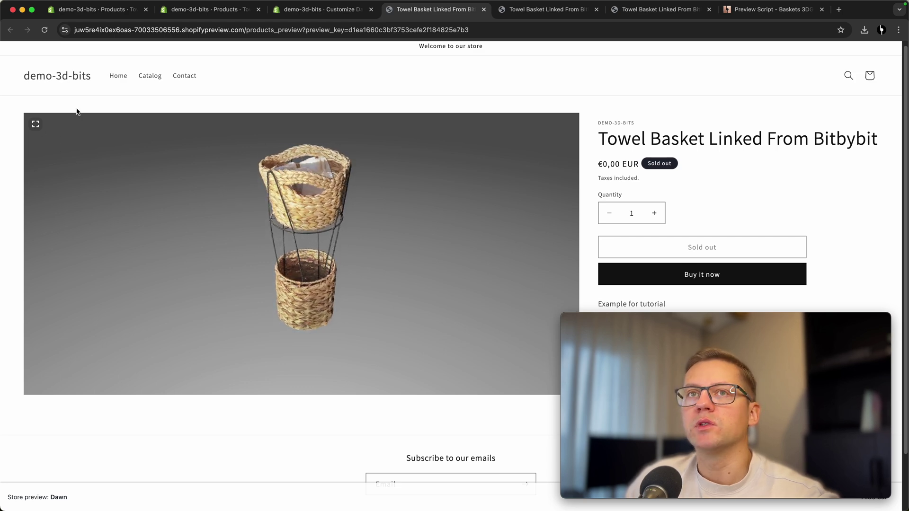
click(35, 125)
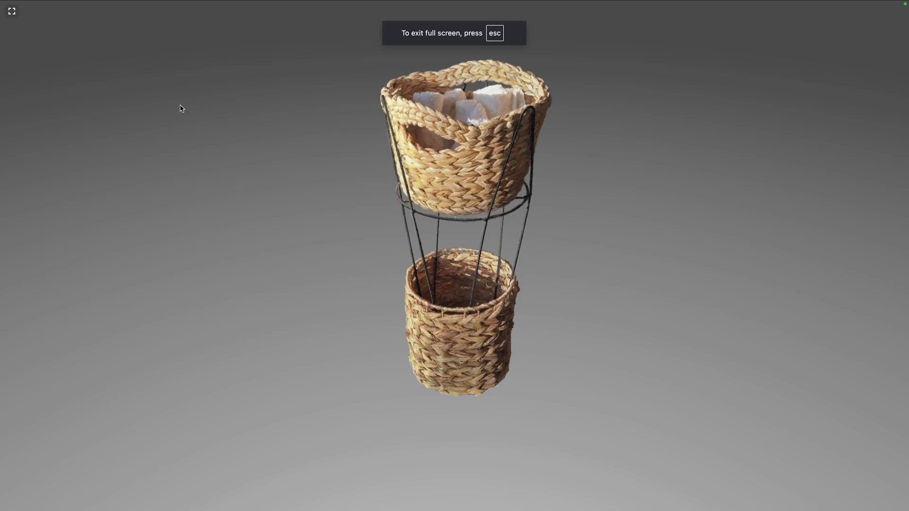
click(12, 11)
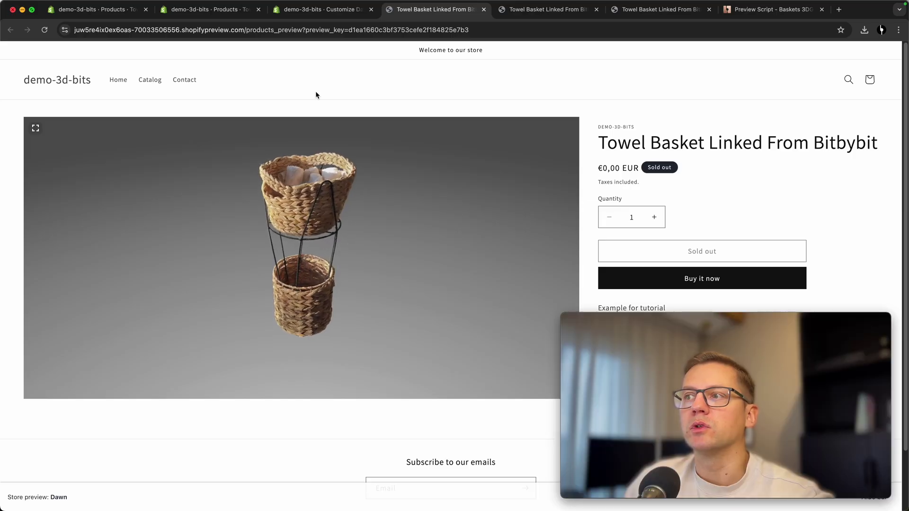